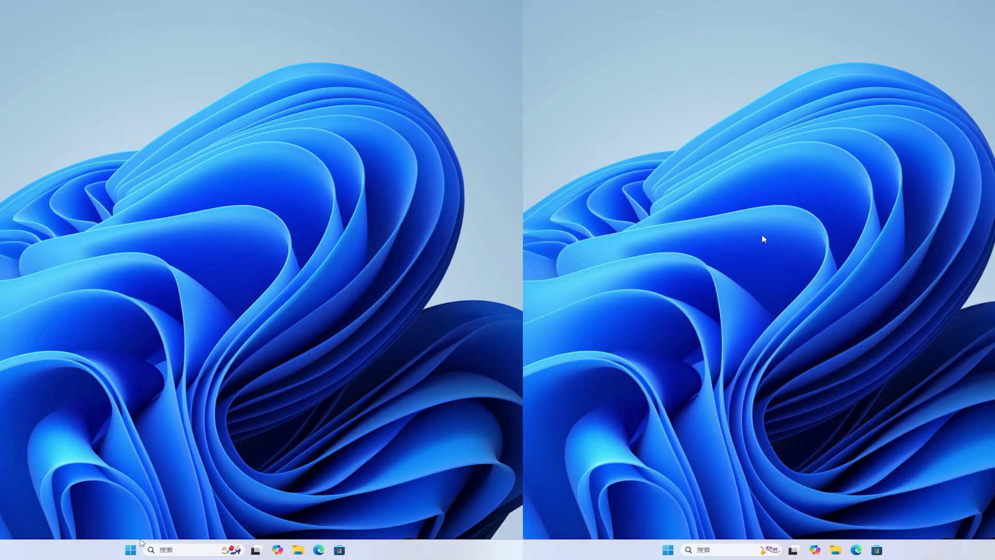
Open the Start menu and expand the 实用程序与工具 and 高效工作 groups in category view.
left_click(132, 550)
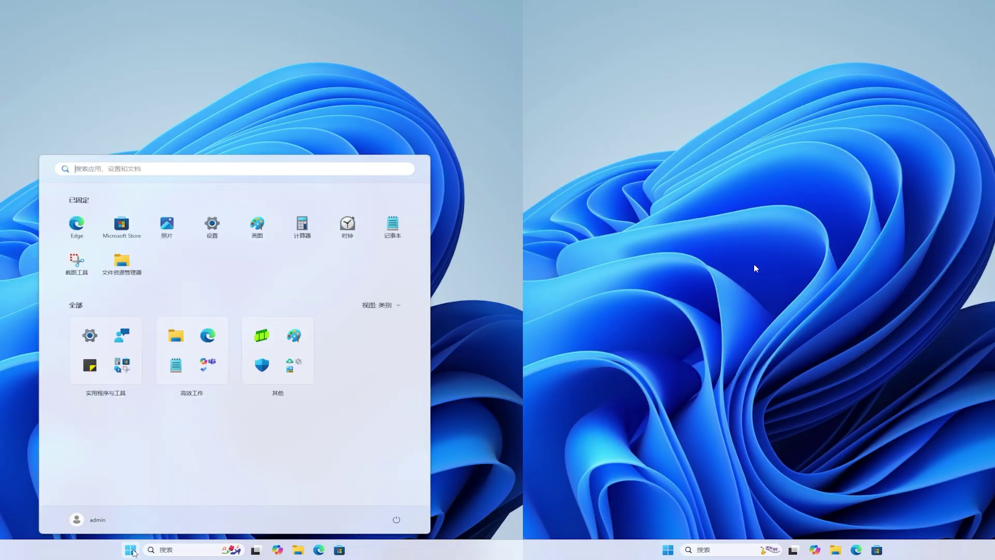
left_click(669, 551)
left_click(124, 364)
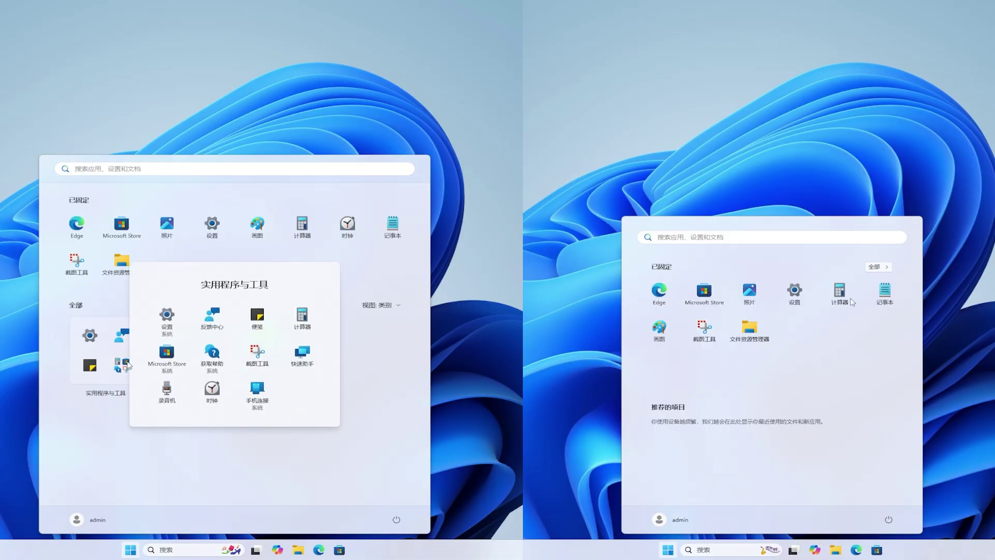
left_click(880, 268)
left_click(127, 365)
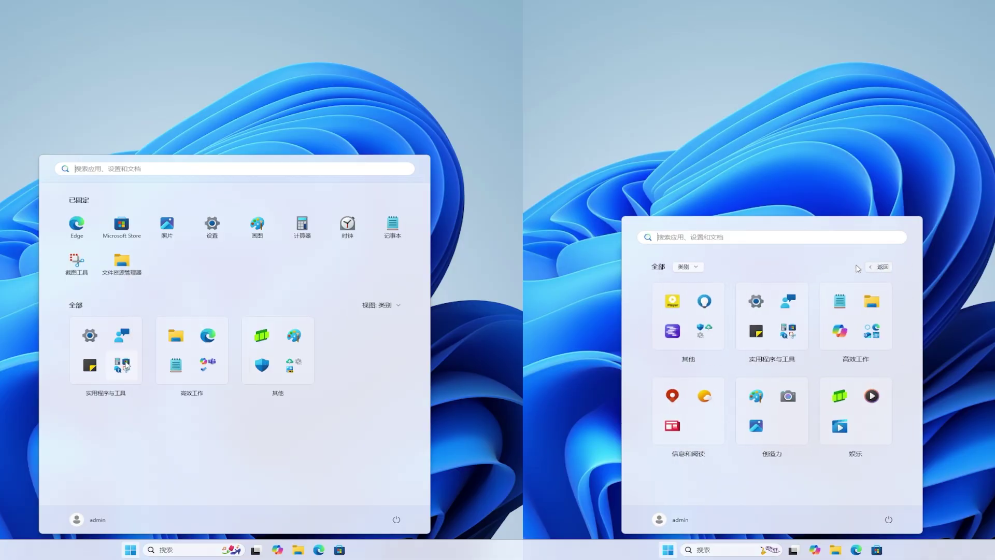
left_click(702, 267)
Switch All apps to the alphabetical list, then the grid by name, and expand 其他.
left_click(212, 367)
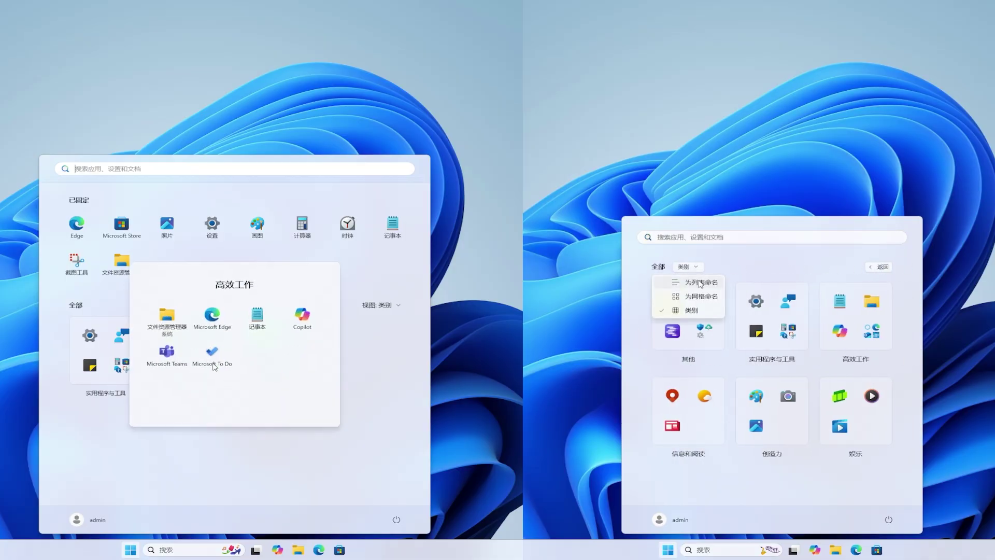
left_click(701, 285)
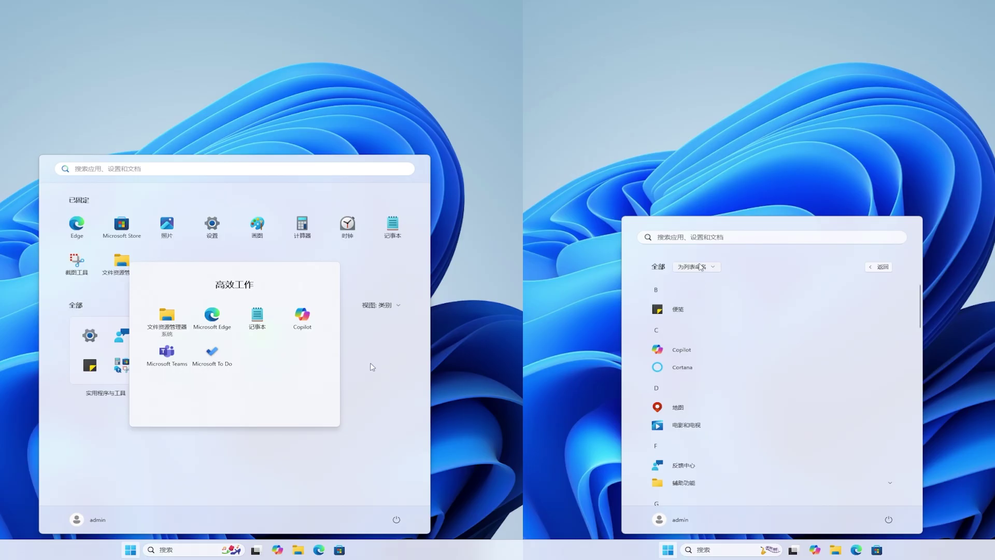
left_click(700, 267)
left_click(372, 367)
left_click(701, 295)
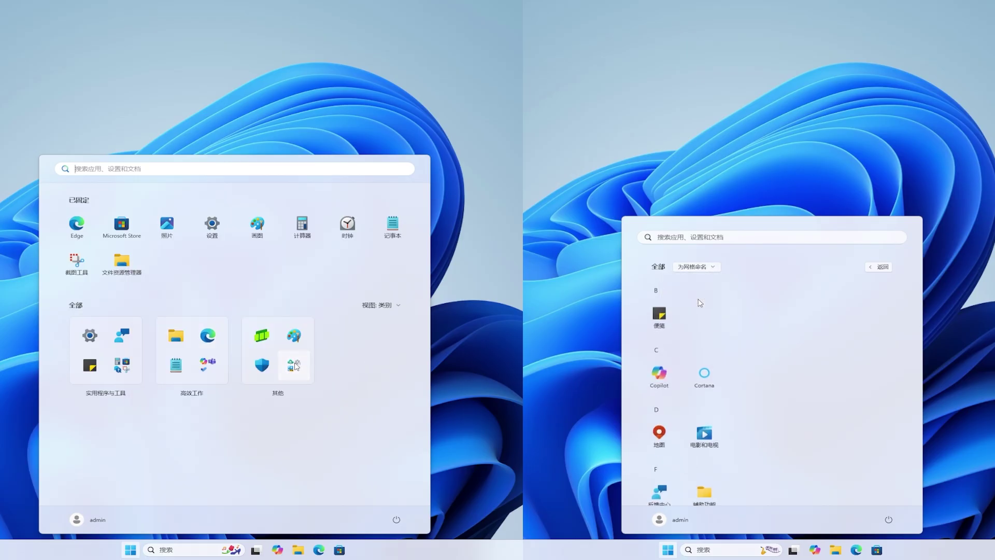
left_click(296, 367)
Return to category view, try the list view again, and finish on 为网格命名.
left_click(700, 267)
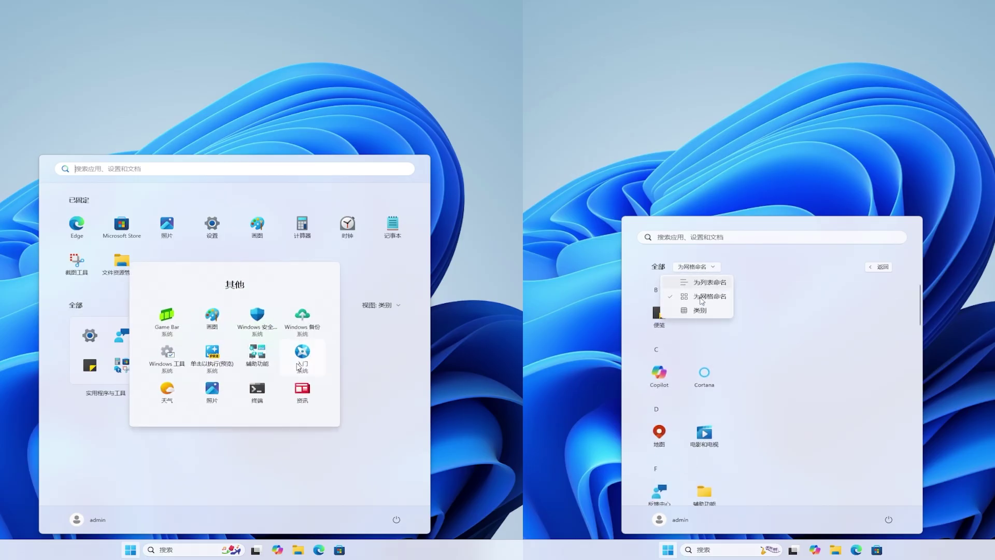
left_click(699, 310)
left_click(373, 363)
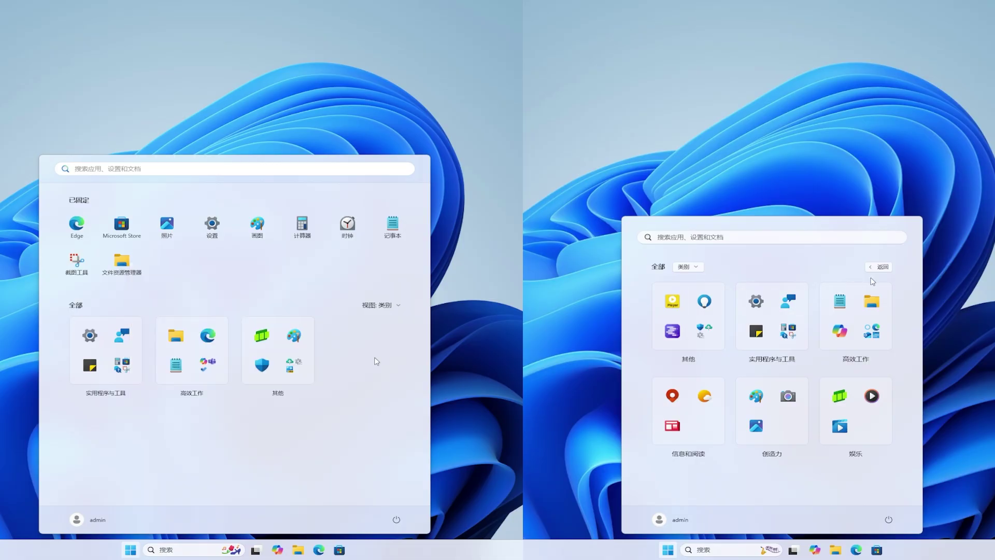
left_click(886, 269)
left_click(381, 305)
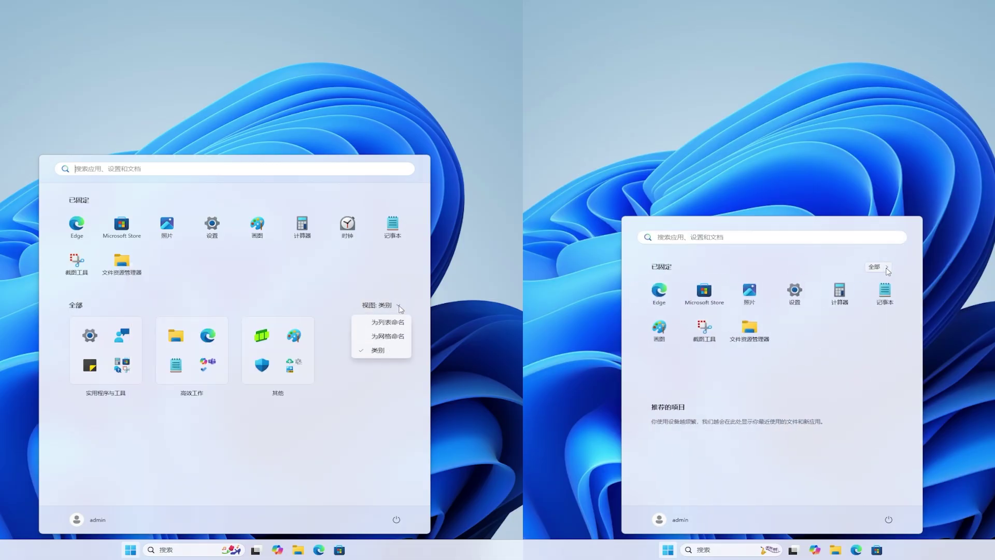
left_click(386, 322)
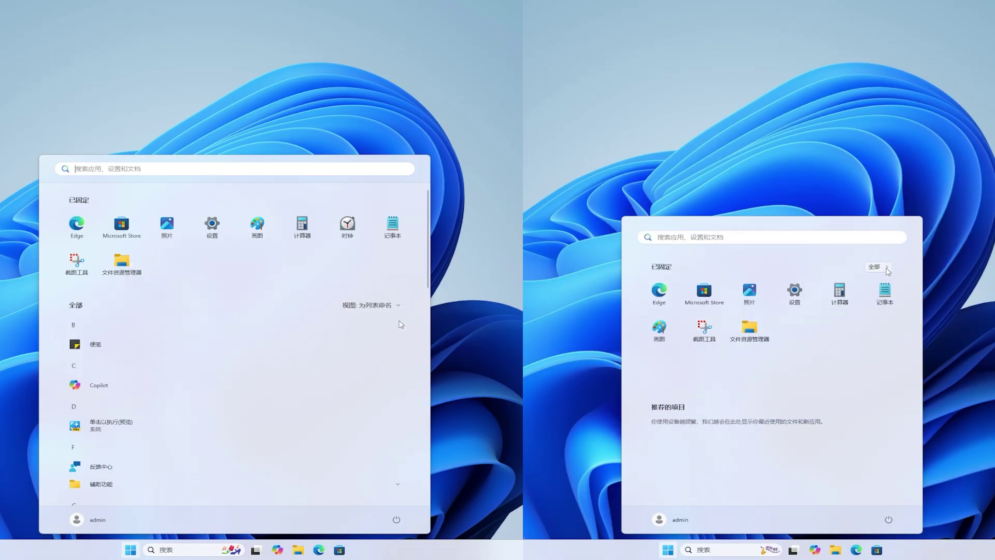
left_click(397, 306)
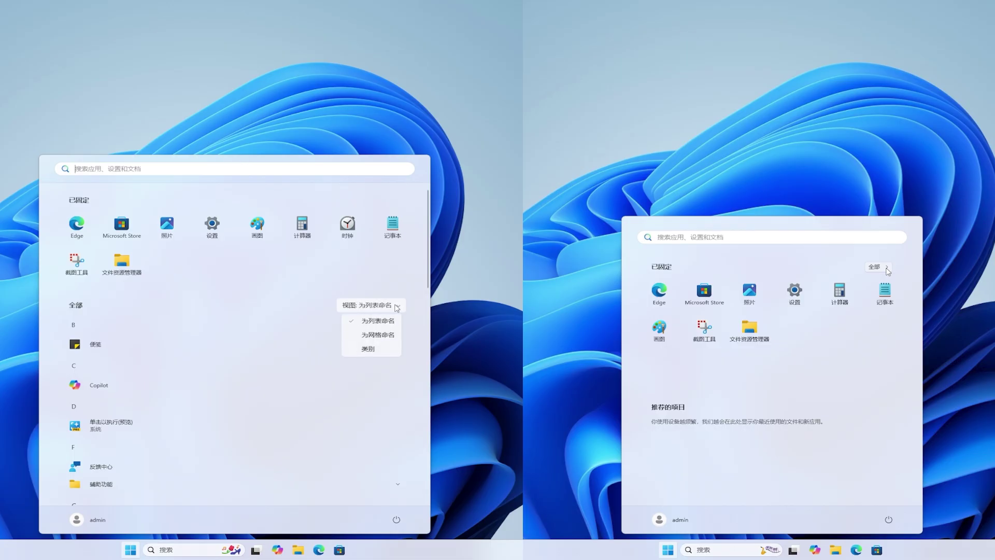
left_click(395, 336)
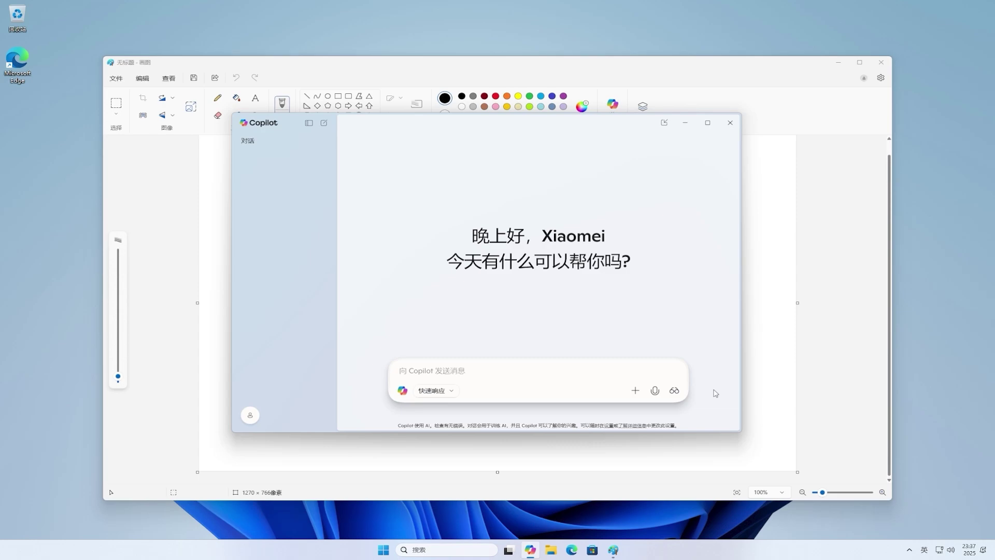
Share the 无标题 - 画图 window with Copilot Vision, then stop the sharing.
left_click(675, 391)
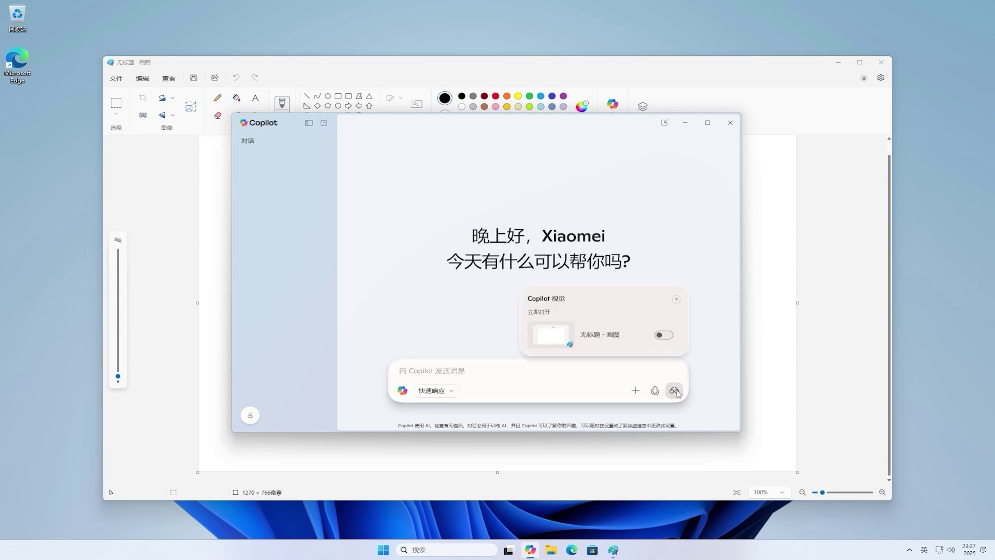
left_click(663, 335)
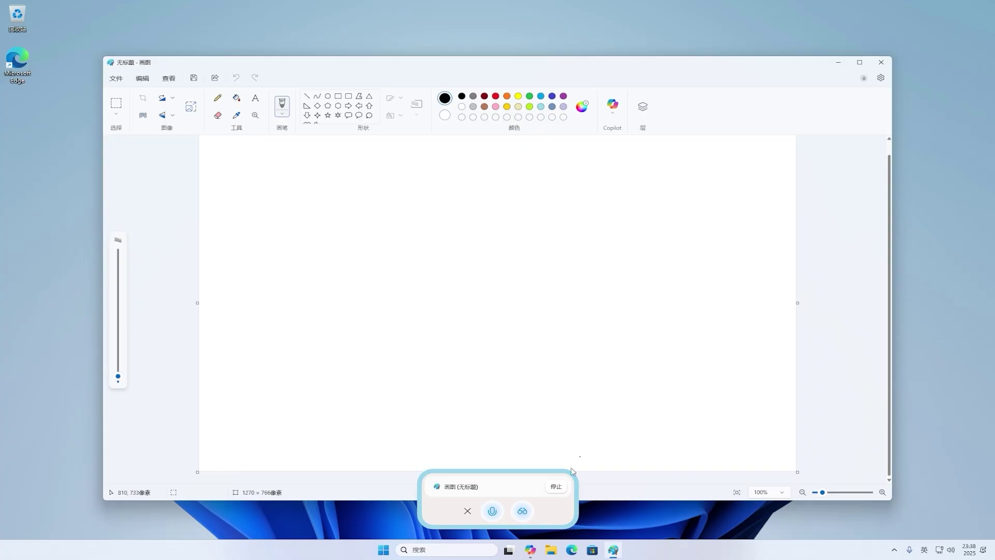
left_click(555, 486)
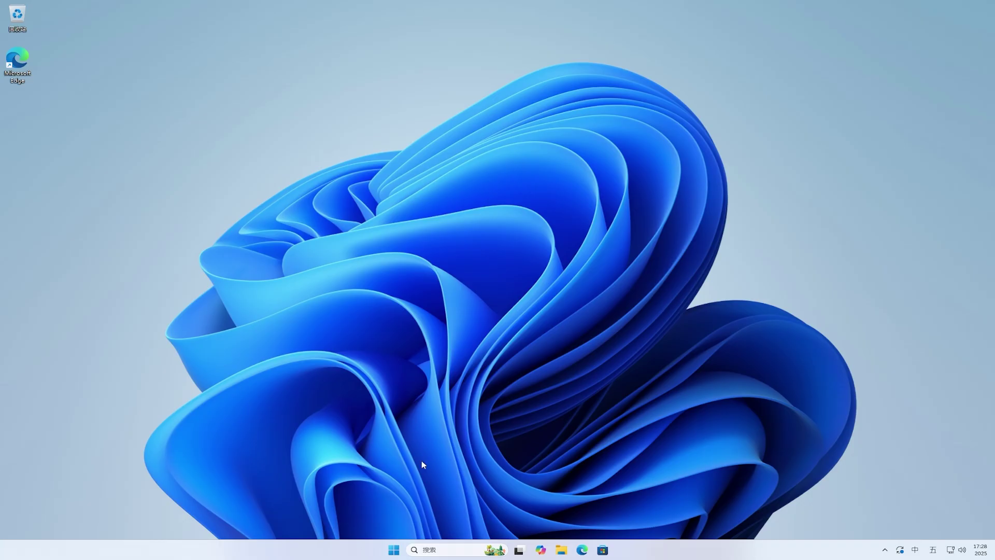
Switch on 允许此电脑访问你的移动设备 under 蓝牙和其他设备 > 移动设备, then minimize Settings.
left_click(393, 551)
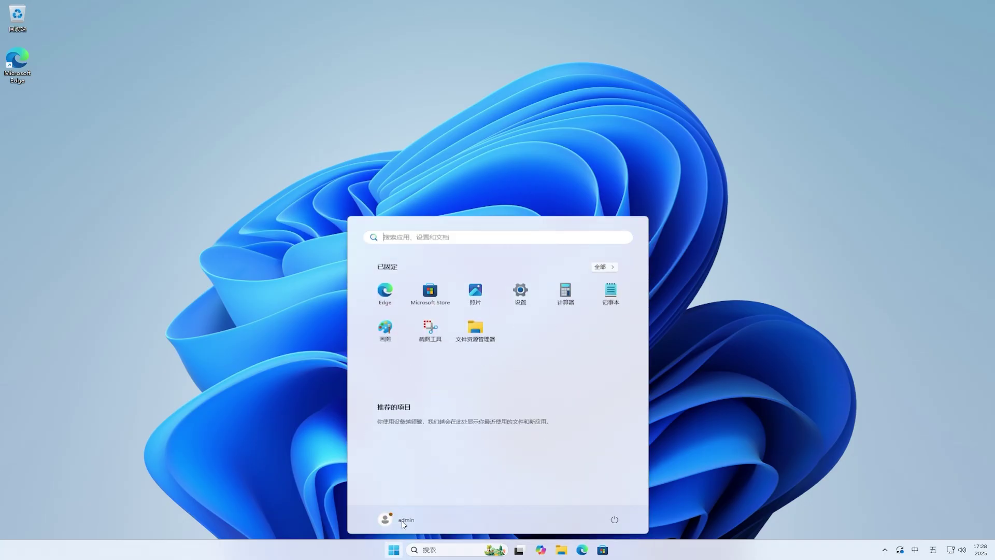
left_click(520, 293)
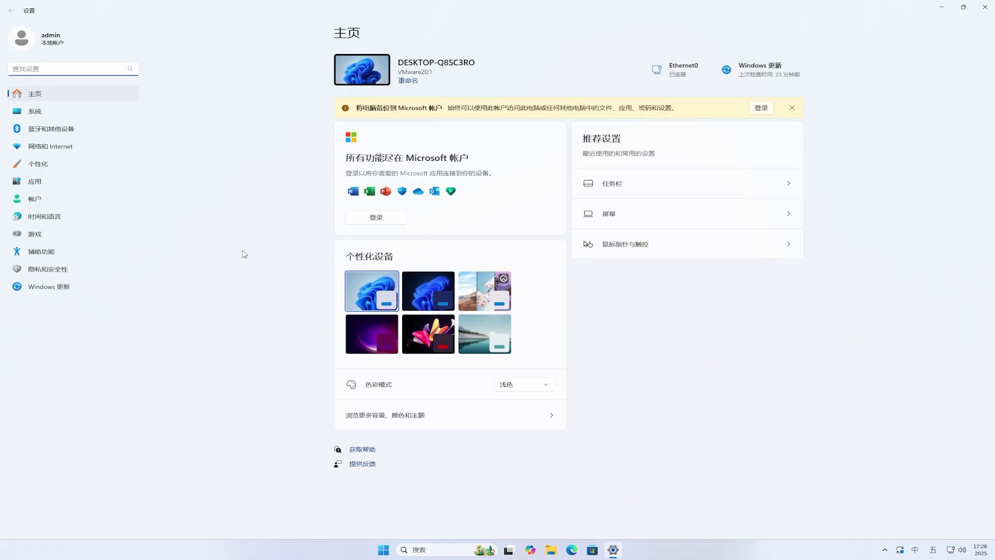
left_click(30, 134)
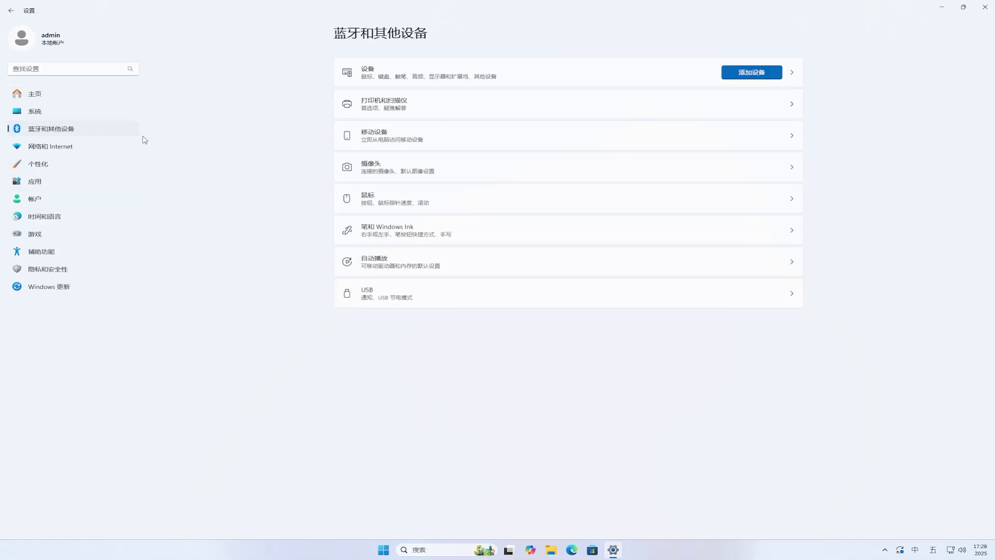
left_click(611, 146)
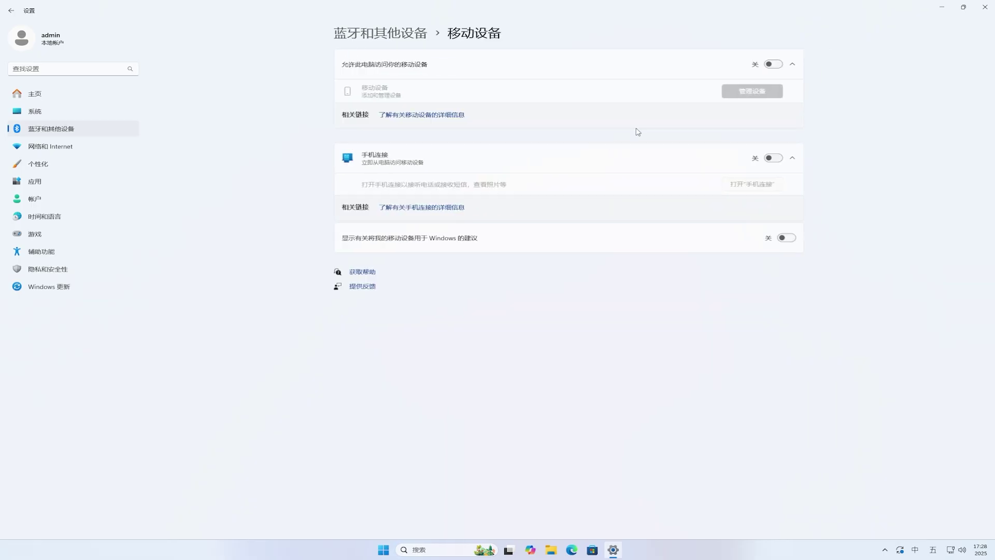
left_click(776, 67)
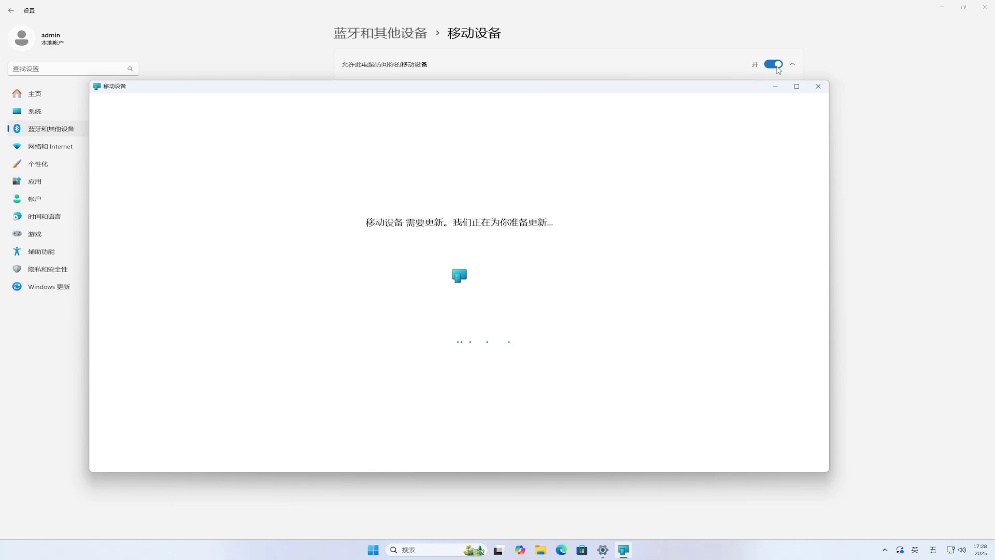
left_click(942, 7)
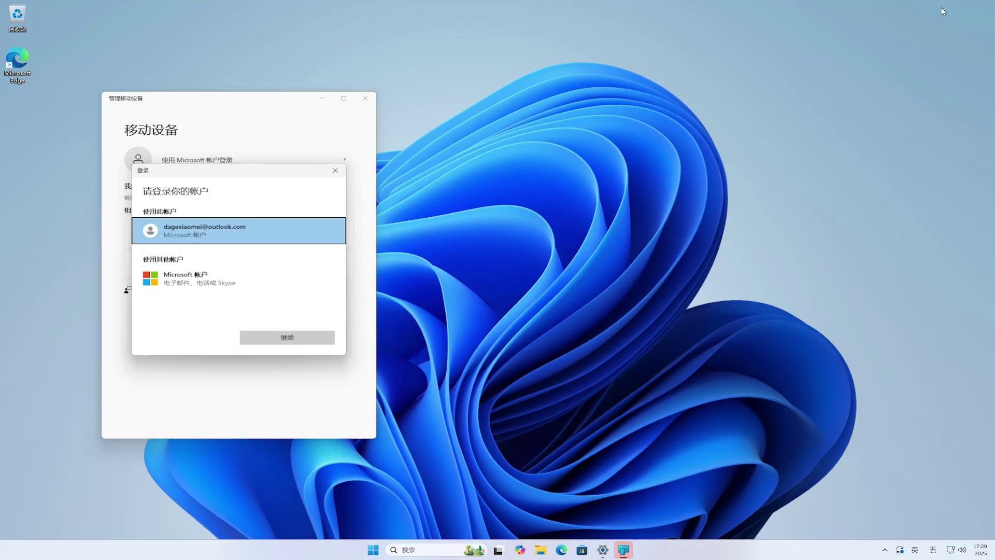
Sign in with the suggested account and its password, then close the window once Redmi 9T is enabled.
left_click(292, 341)
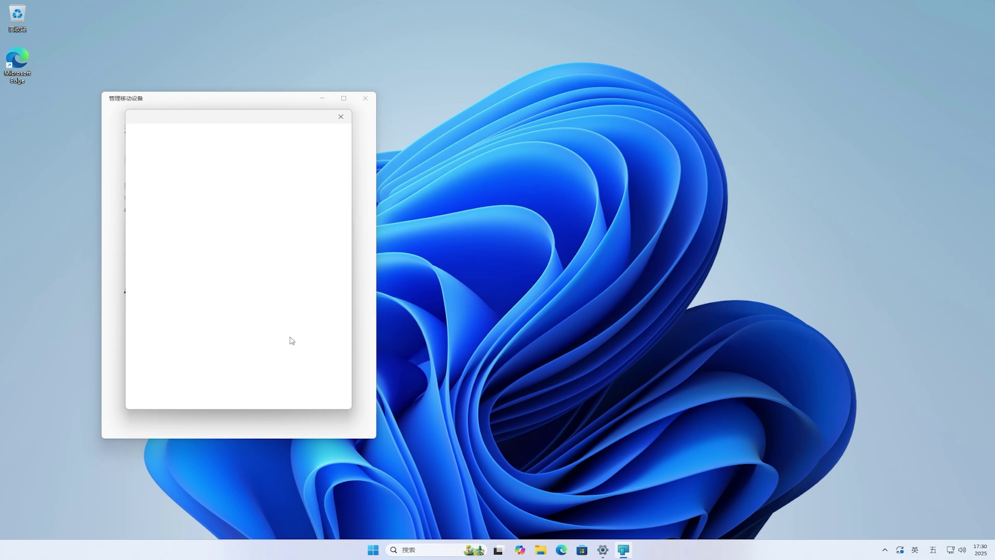
left_click(308, 210)
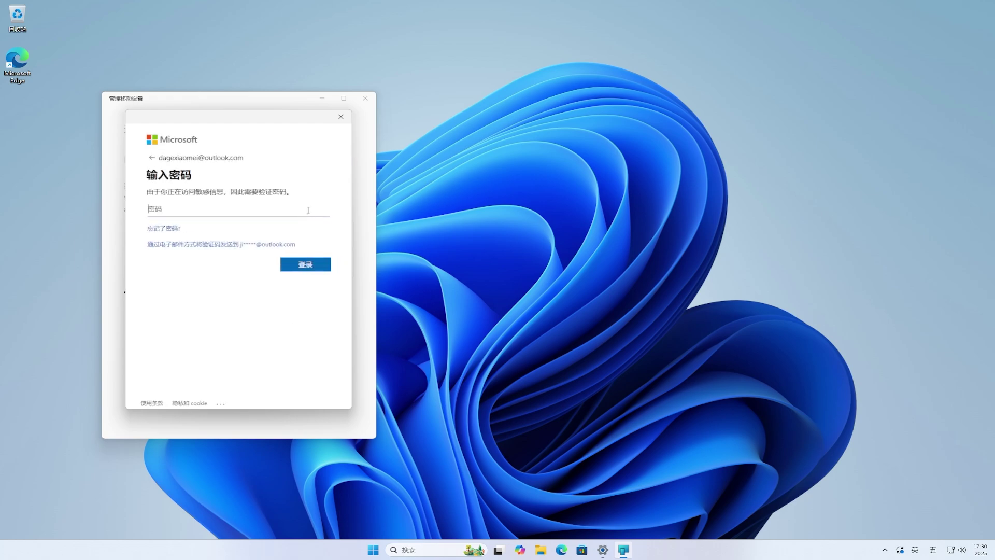
type("a")
left_click(316, 267)
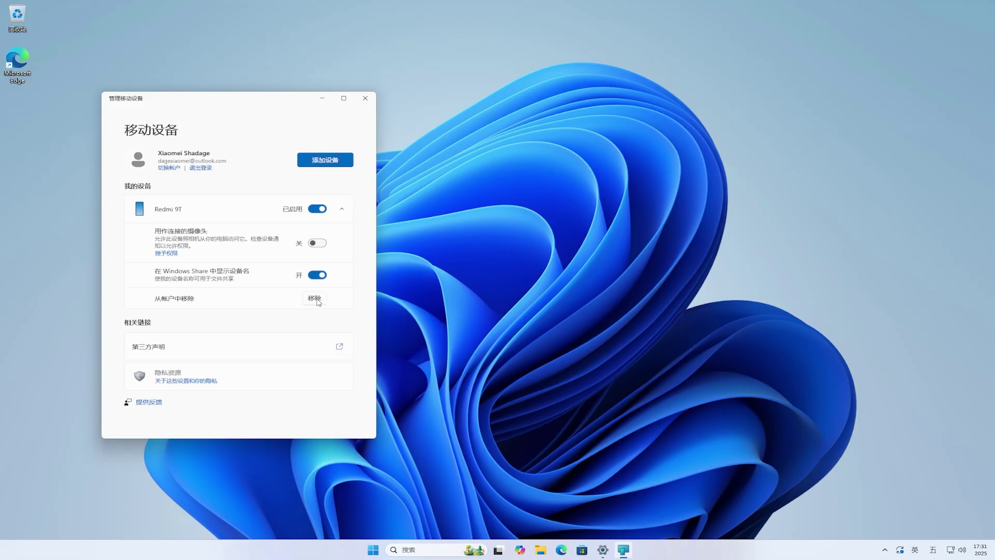
left_click(366, 100)
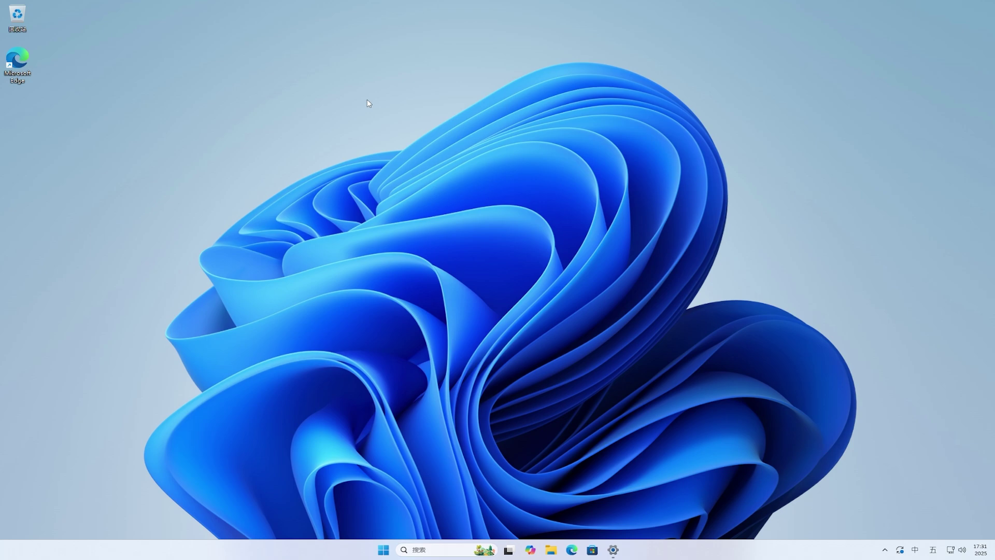
Launch Phone Link via a 手机连接 search, set it to open at sign-in, then close it.
left_click(393, 550)
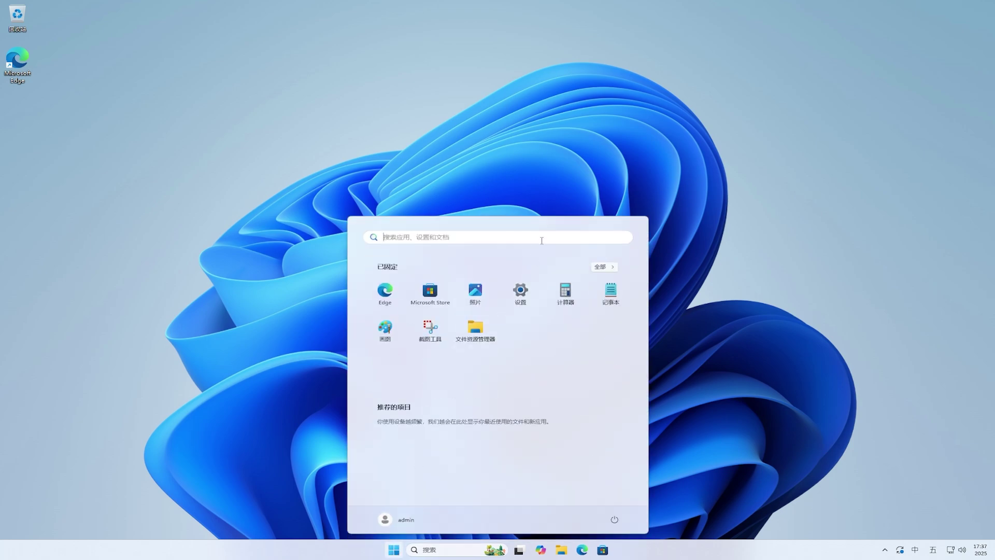
type("sho")
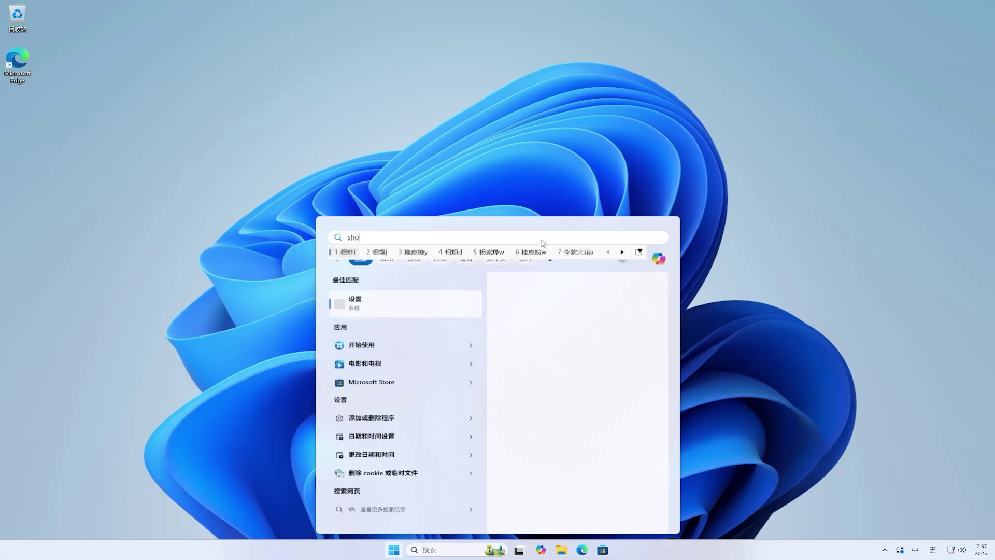
type("u'ji'lian'jie")
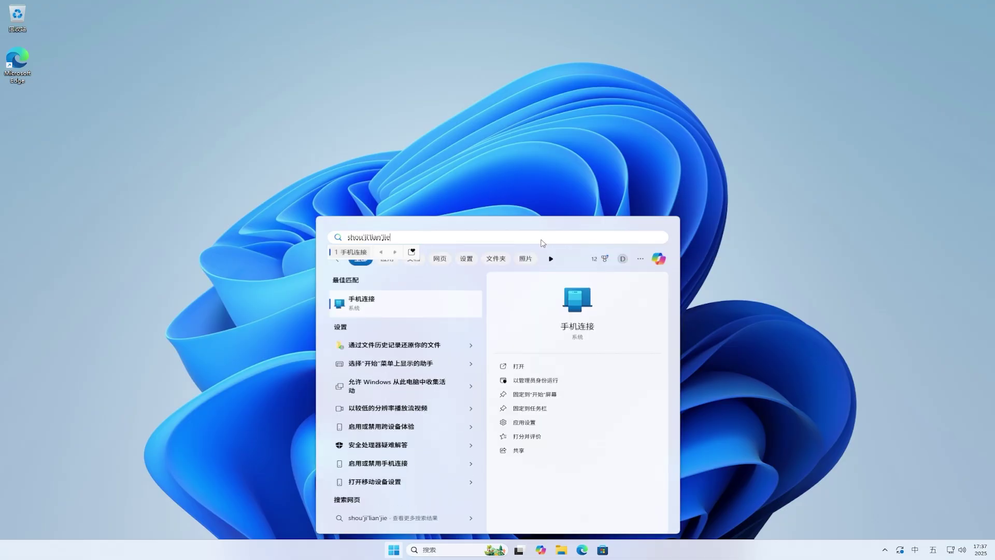
key("space")
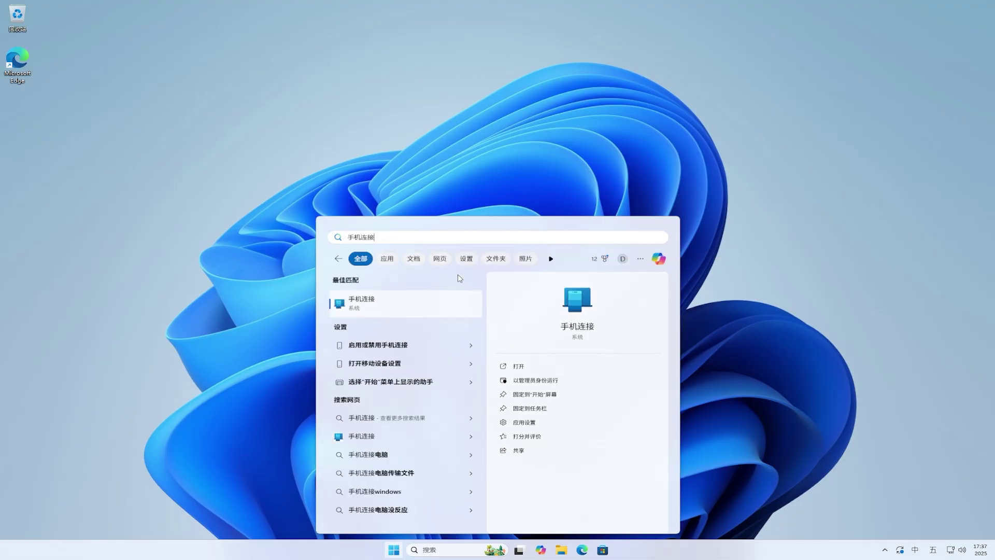
left_click(398, 302)
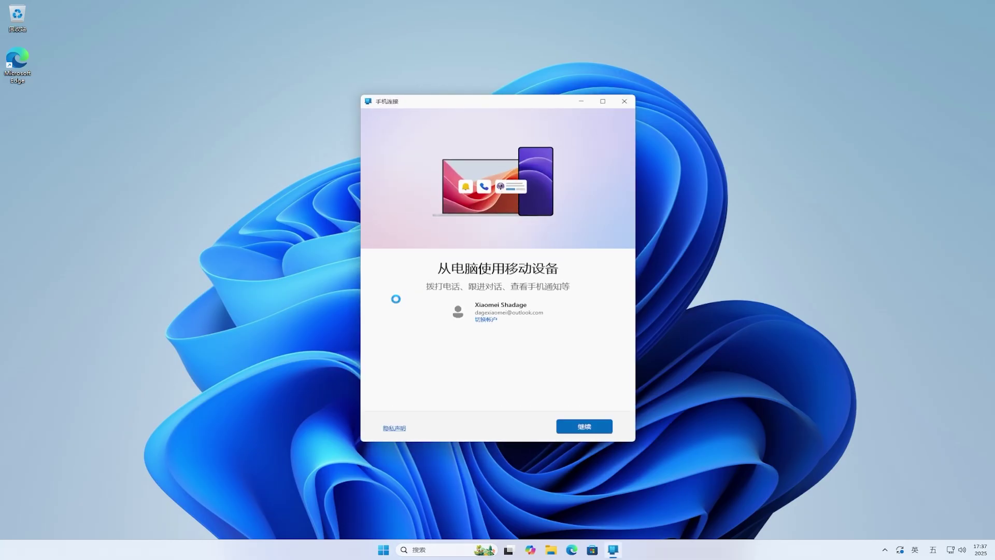
left_click(600, 426)
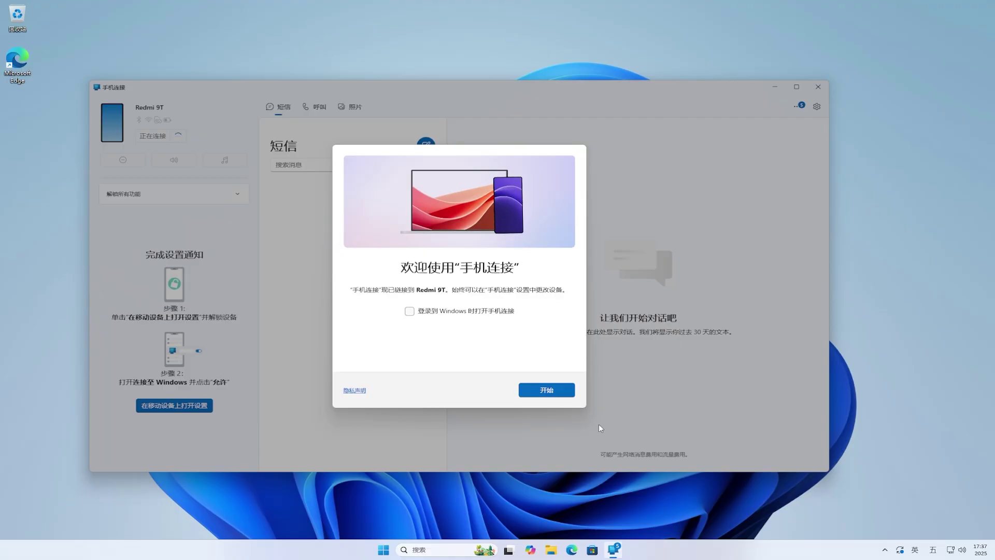
left_click(469, 312)
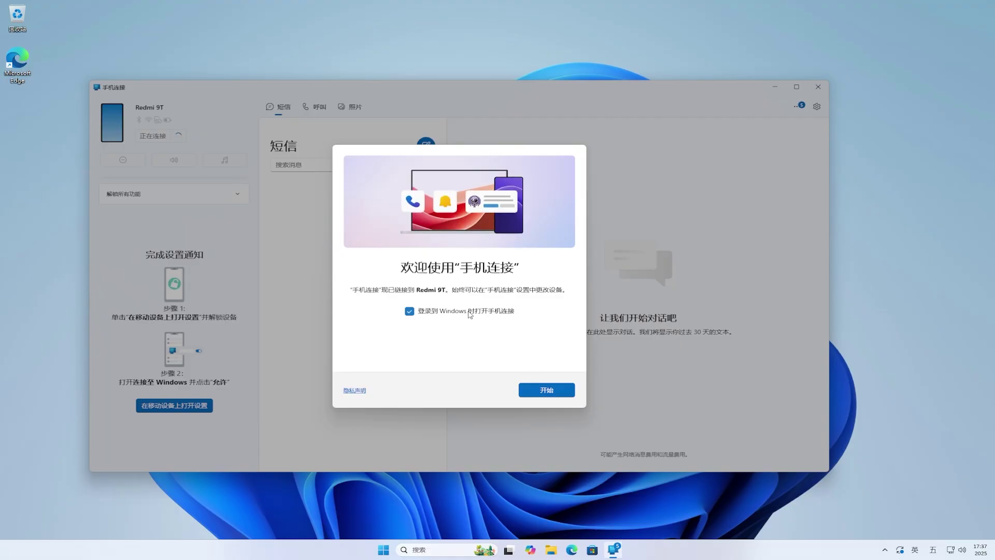
left_click(557, 393)
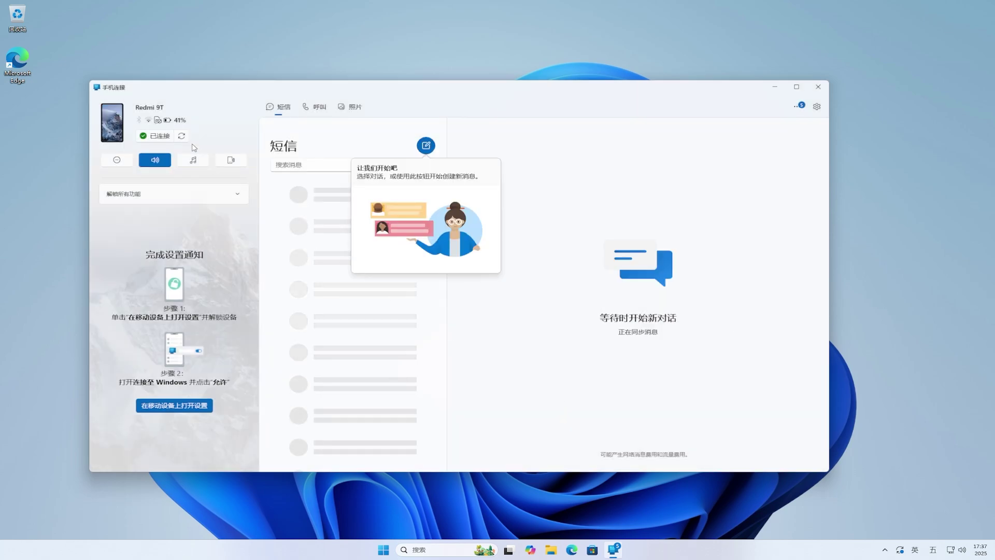
left_click(819, 88)
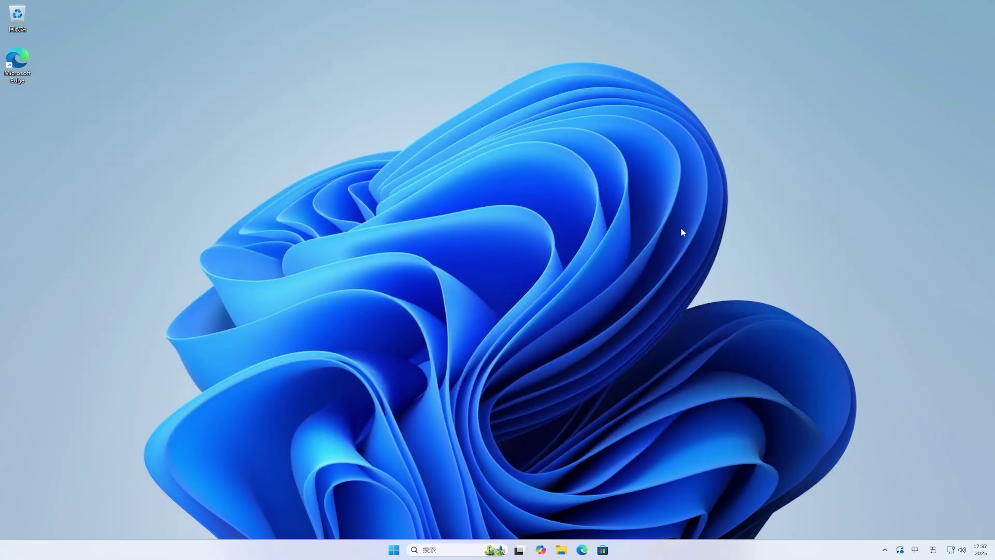
Restart Windows using 重启 from the Start menu's power options.
left_click(395, 549)
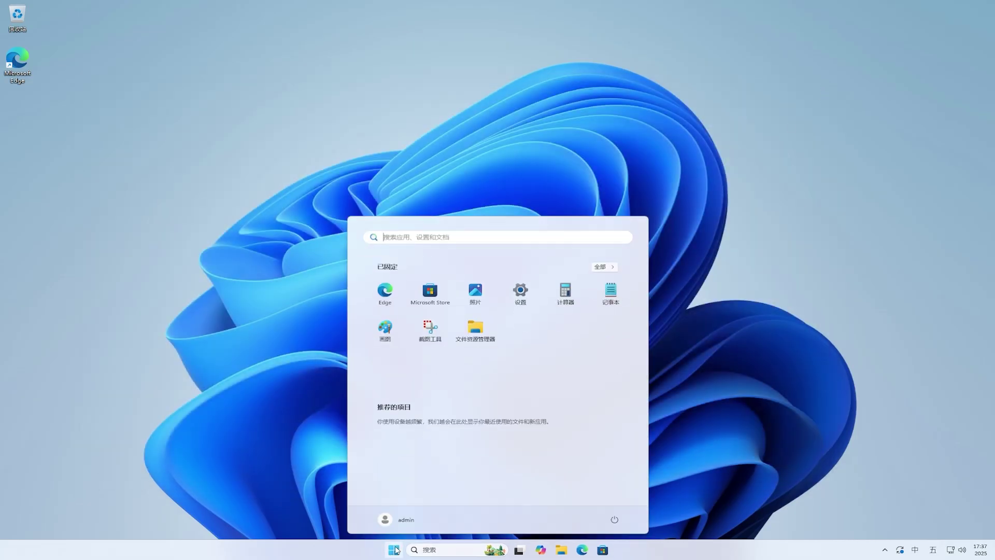
left_click(615, 519)
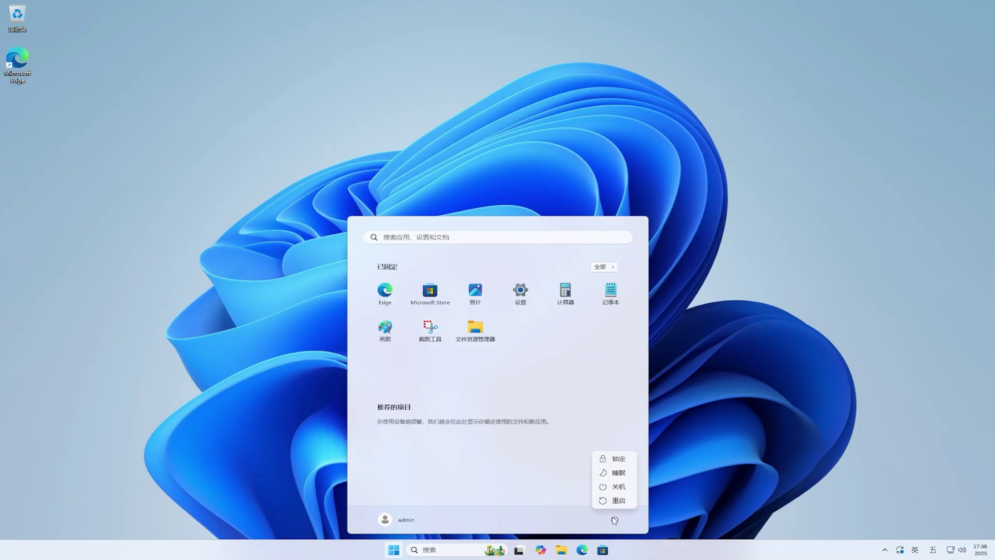
left_click(616, 503)
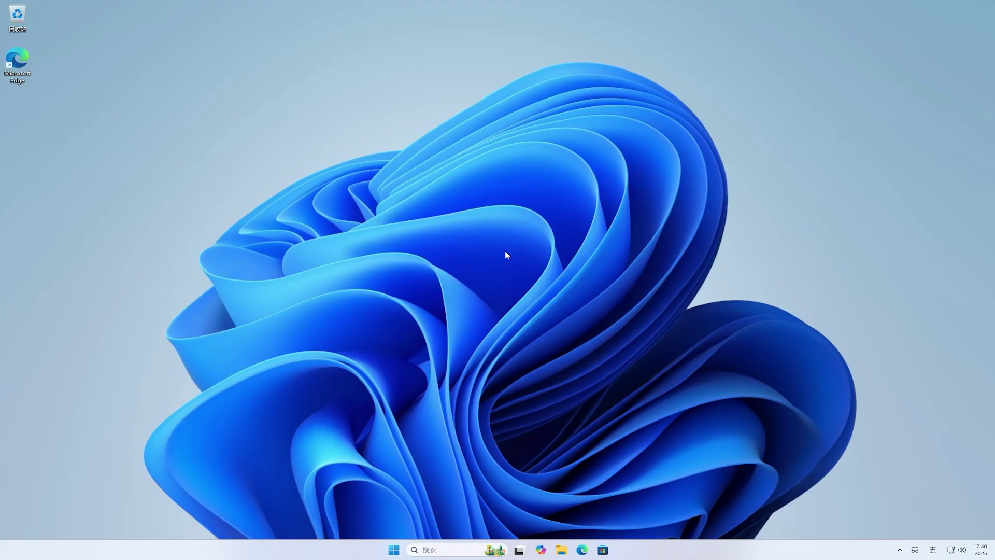
Switch All apps to grid, then category view, and launch File Explorer from 高效工作.
left_click(393, 549)
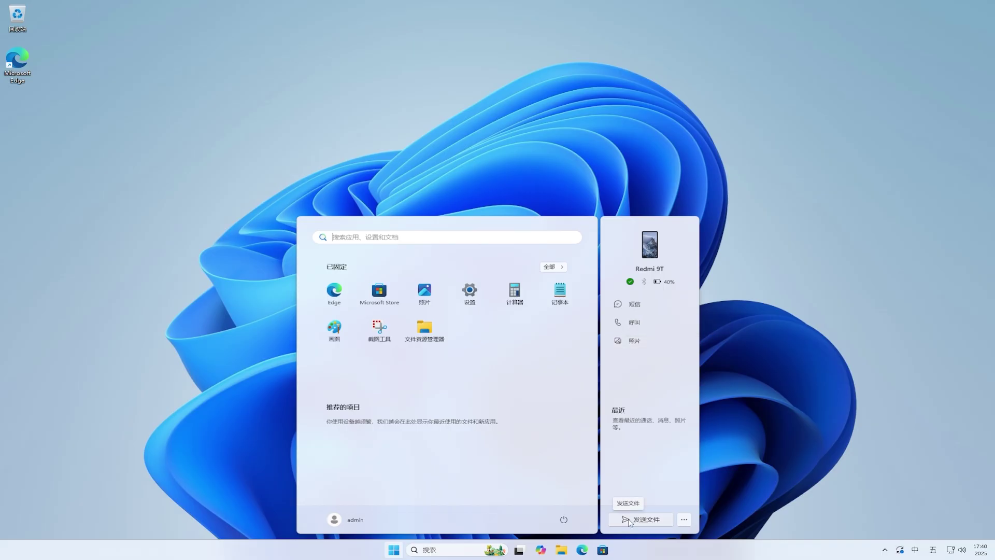
left_click(394, 550)
left_click(393, 550)
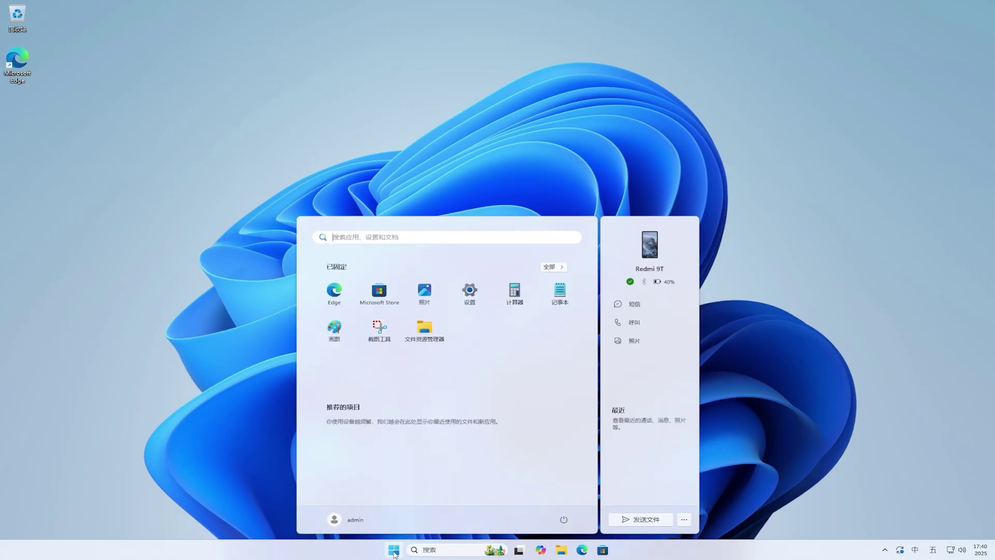
left_click(556, 269)
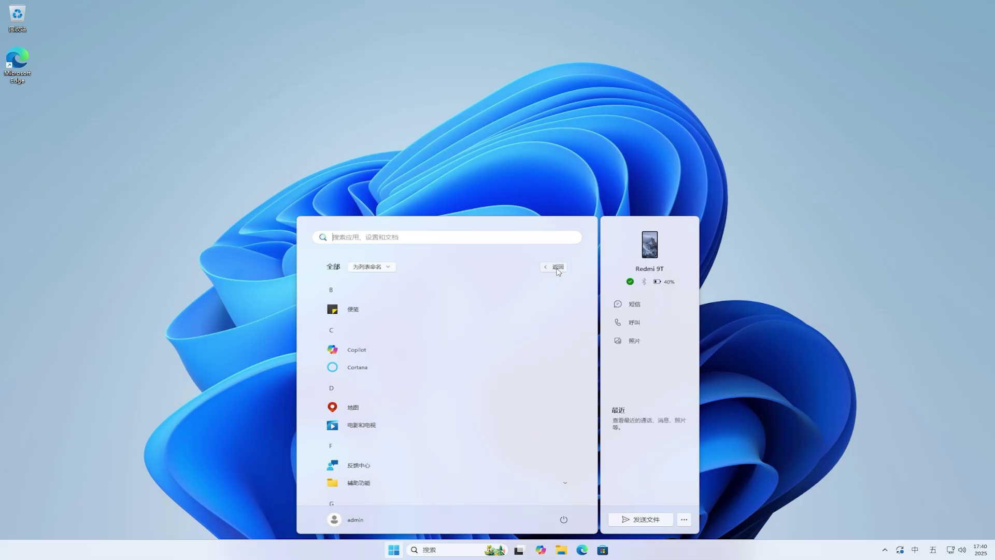
left_click(385, 267)
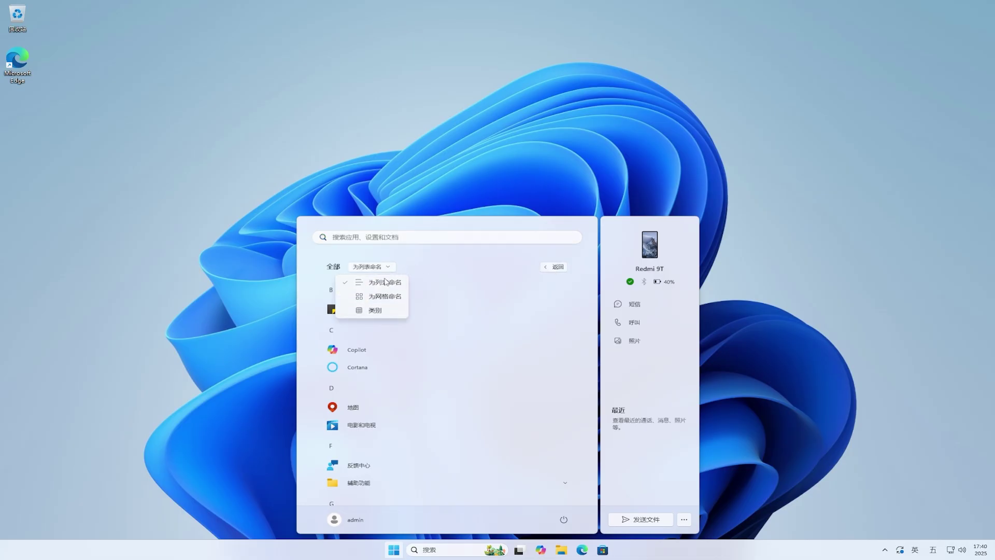
left_click(386, 296)
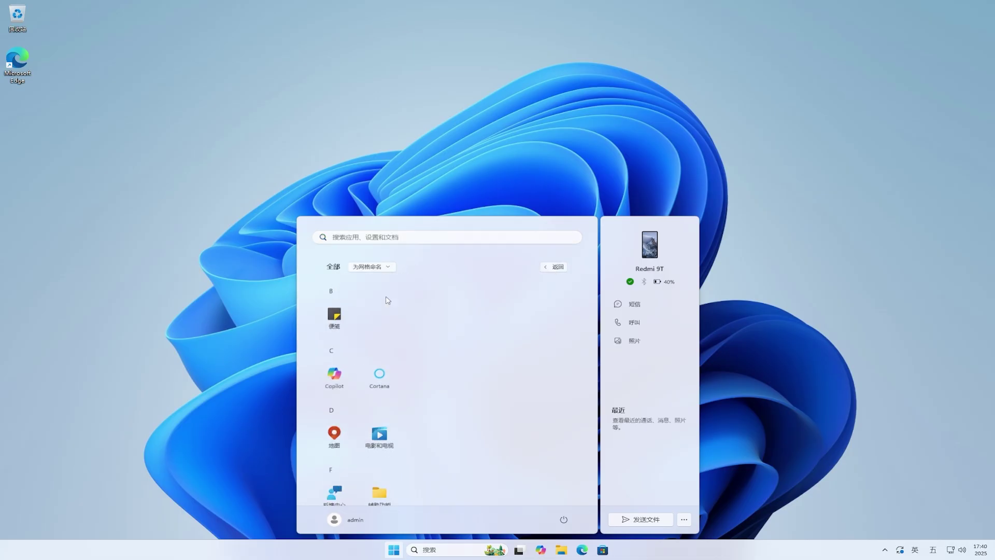
left_click(385, 267)
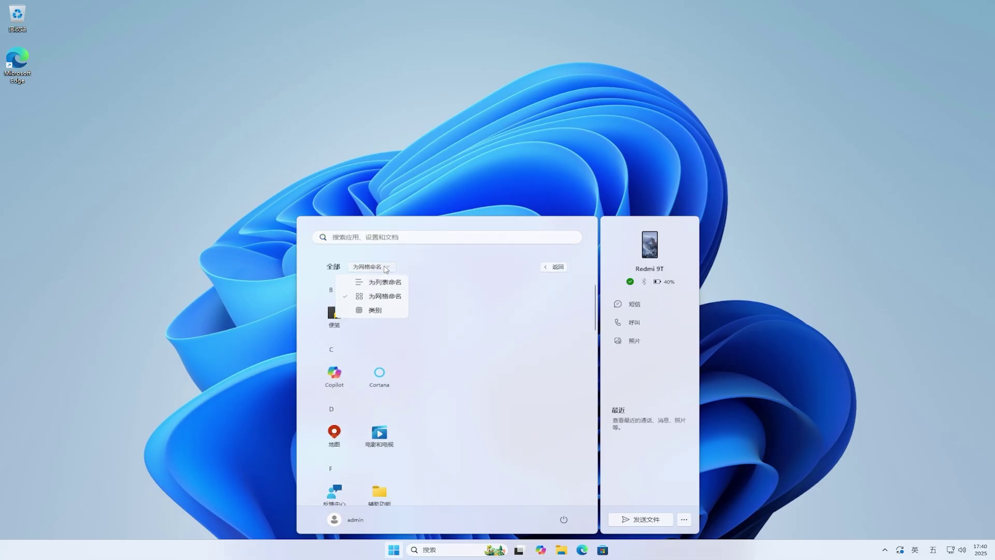
left_click(397, 311)
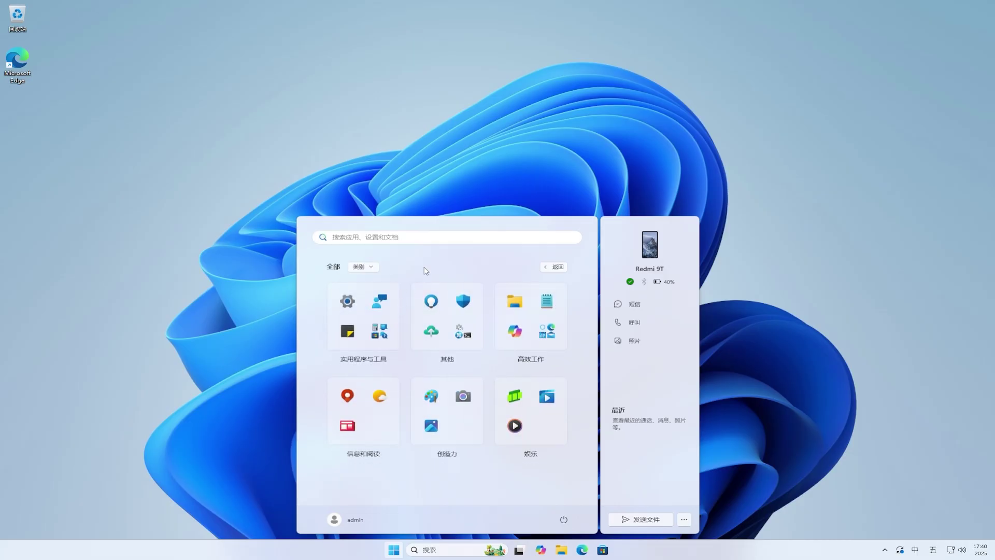
left_click(515, 303)
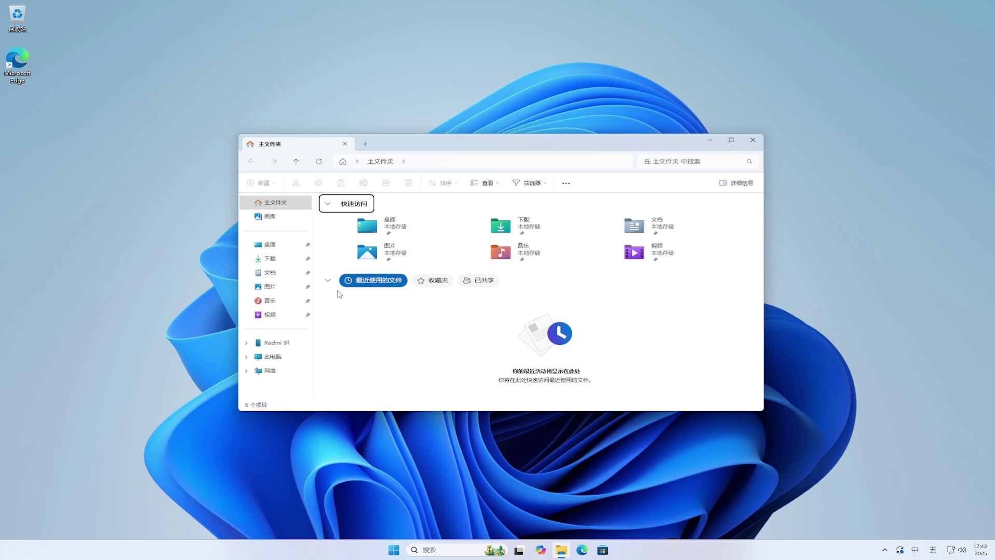
Share image 6 from Pictures to My Phone, then close the share dialog and File Explorer.
left_click(281, 290)
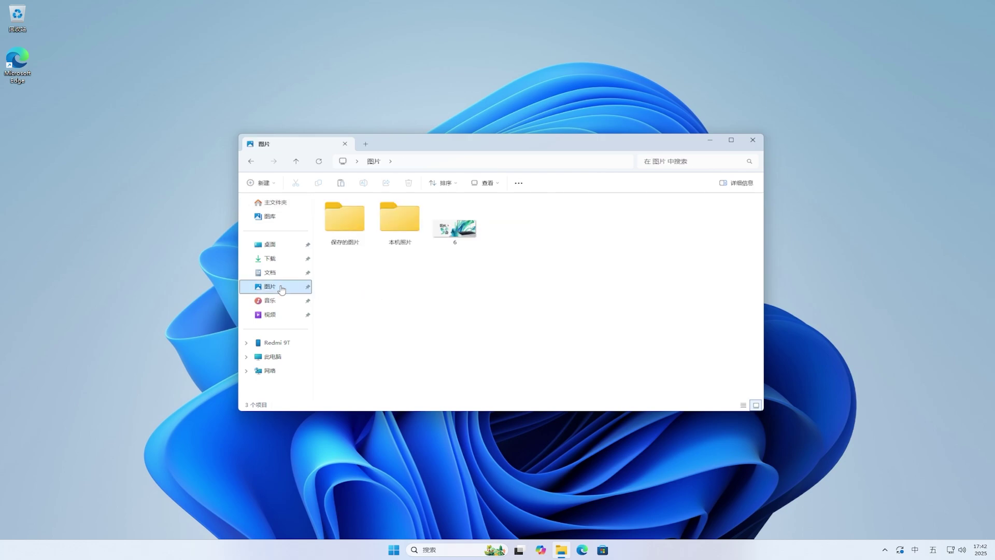
left_click(463, 236)
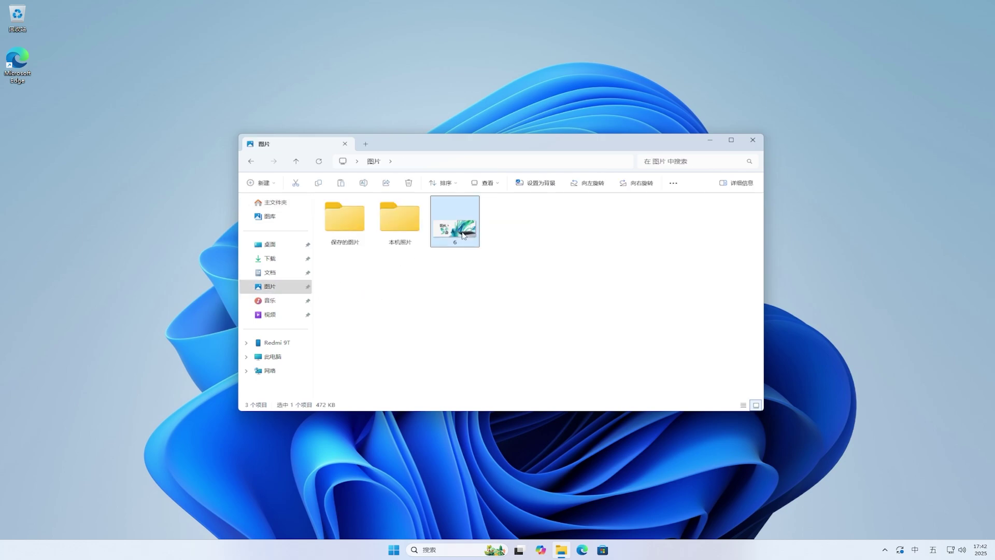
left_click_drag(463, 236, 616, 39)
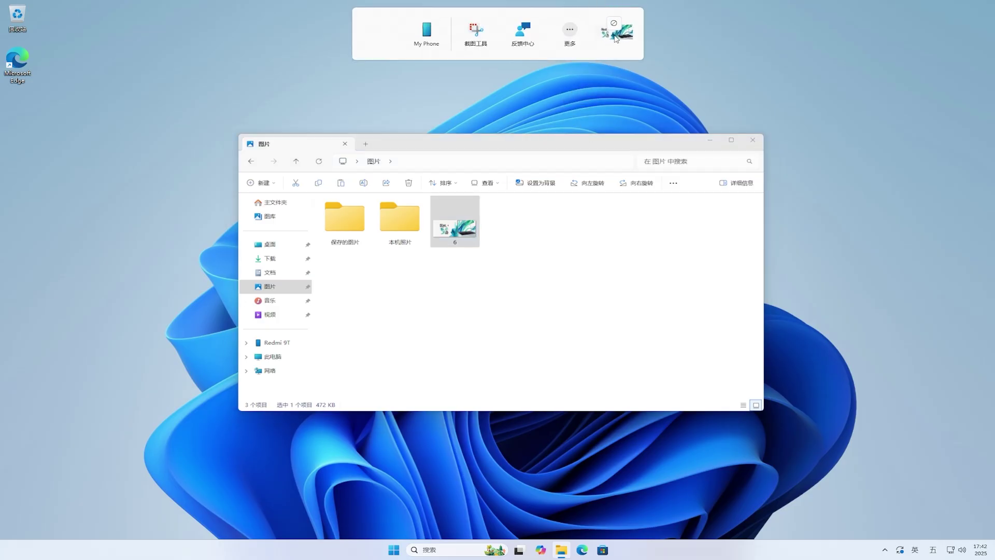
left_click_drag(616, 39, 578, 40)
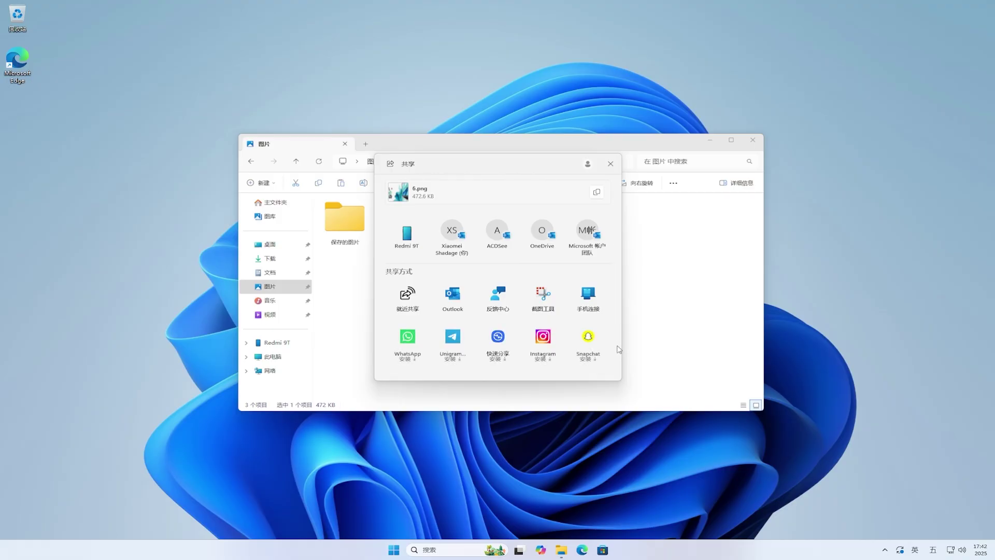
left_click(610, 166)
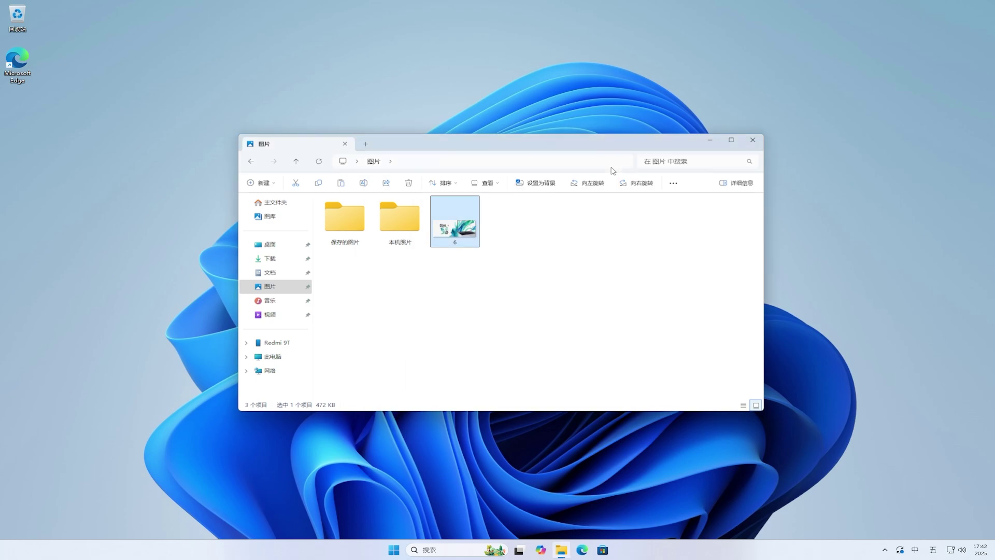
left_click(754, 142)
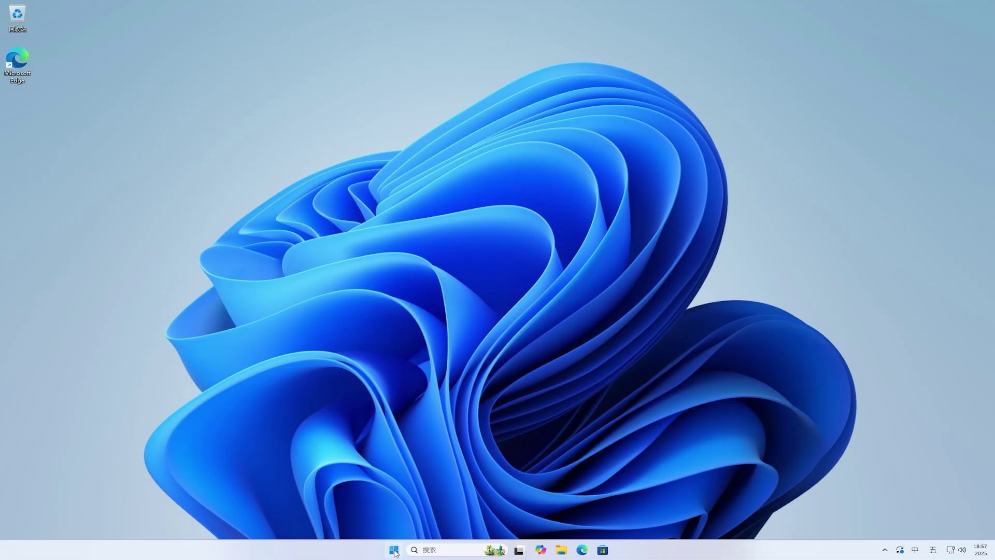
Go to Settings > Personalization > Taskbar and expand Taskbar behaviors.
left_click(394, 550)
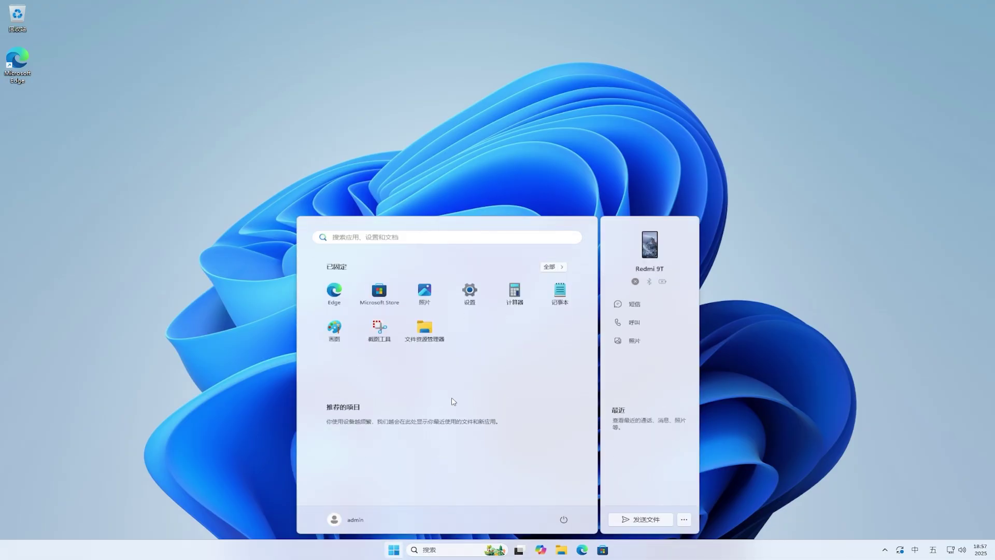
left_click(478, 302)
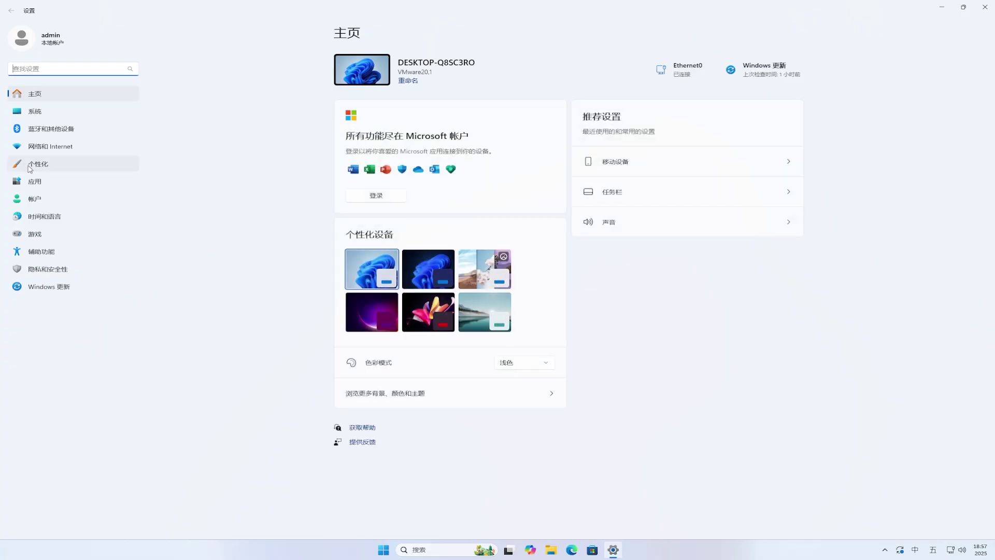
left_click(28, 168)
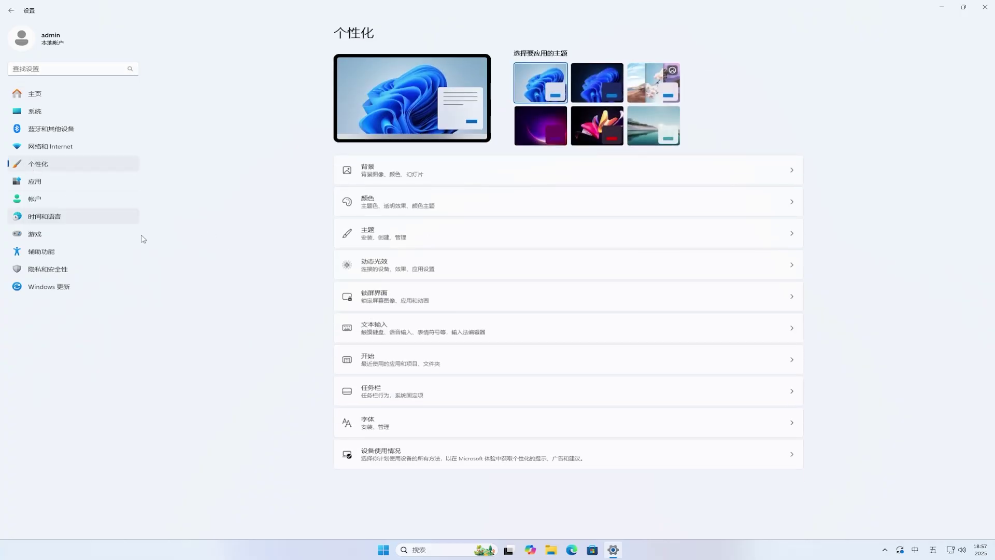
left_click(485, 392)
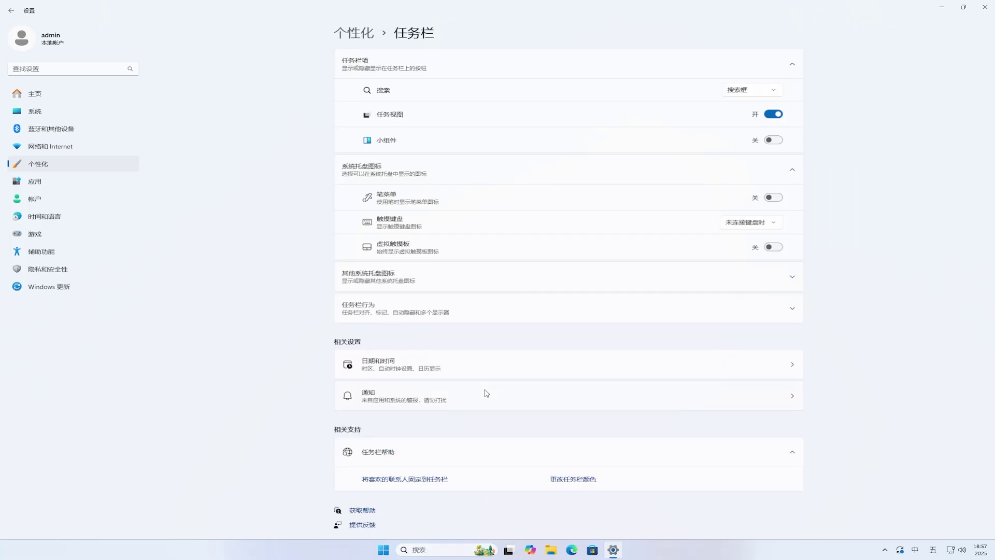
left_click(543, 312)
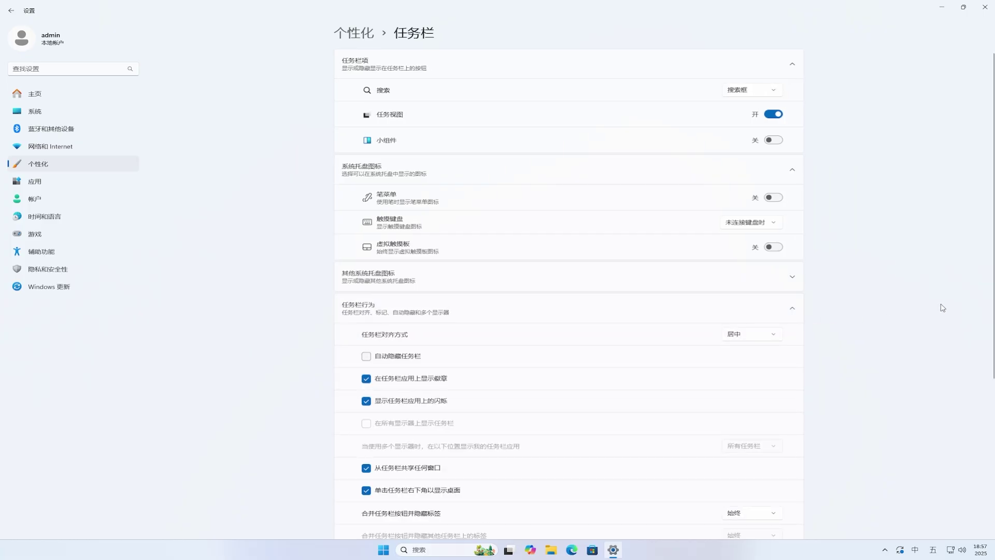
scroll(946, 311, "down", 5)
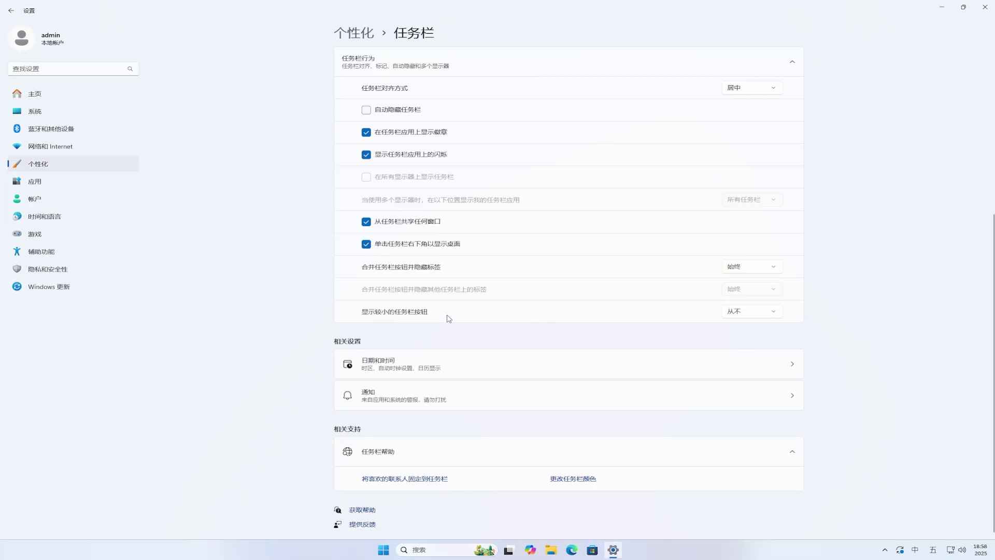
Set 显示较小的任务栏按钮 to Always, then back to 从不, and close Settings.
left_click(753, 314)
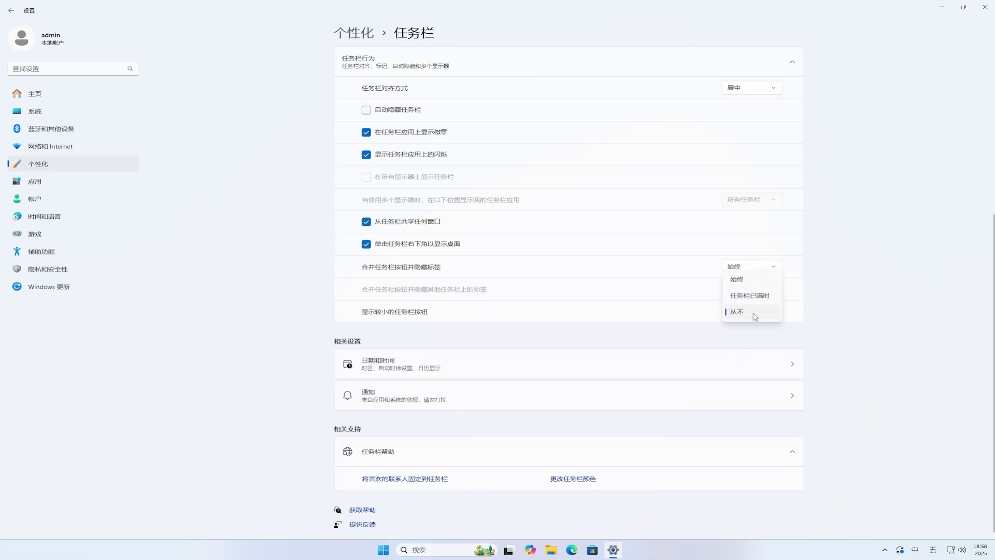
left_click(738, 280)
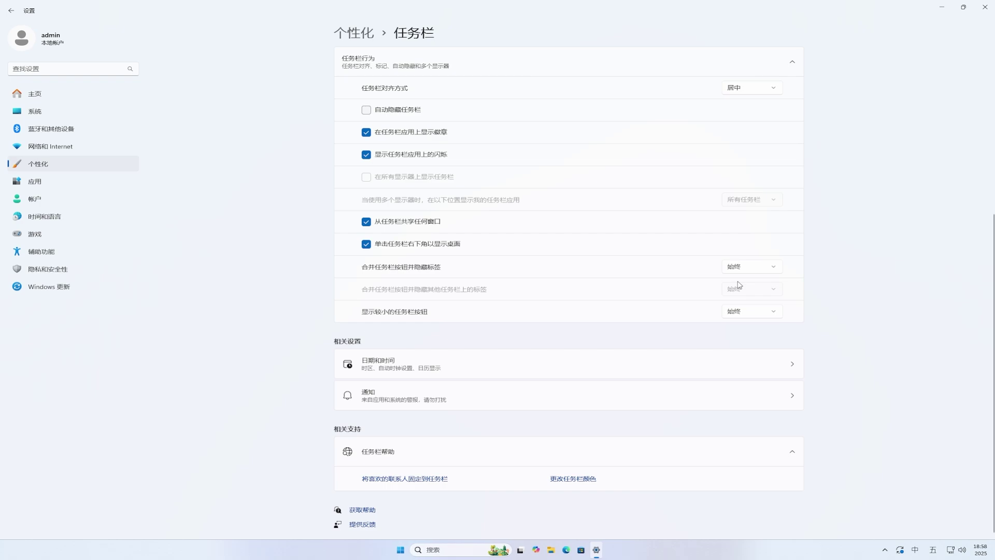
left_click(741, 313)
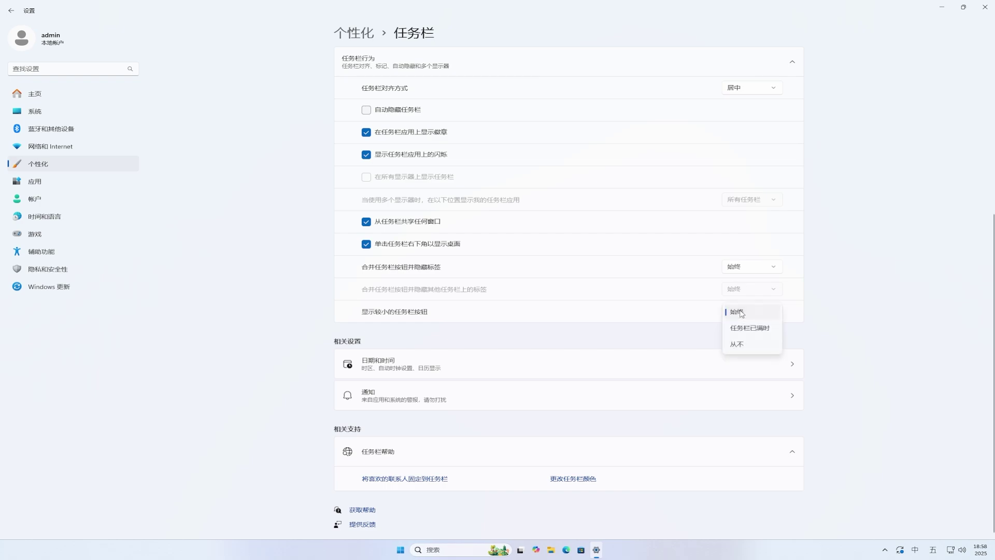
left_click(739, 344)
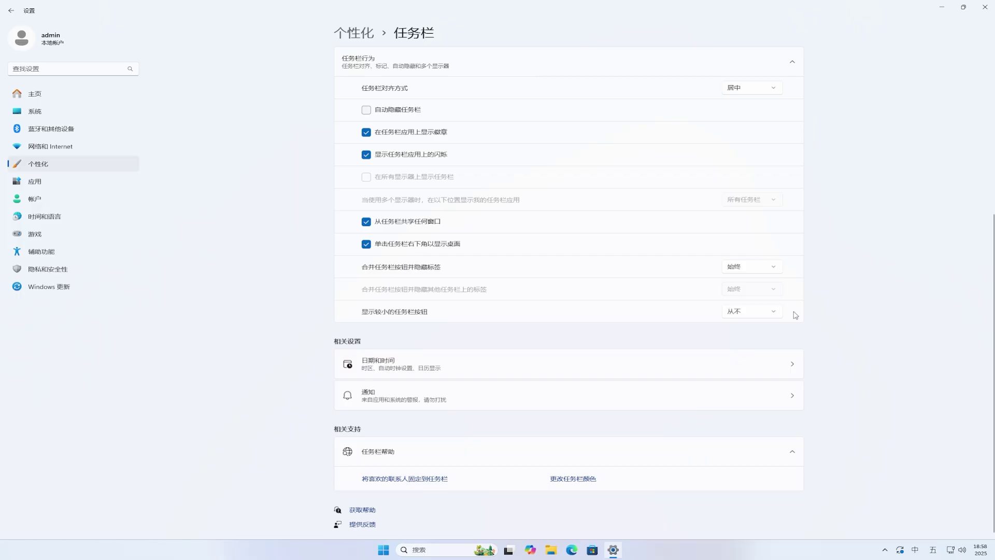
left_click(985, 7)
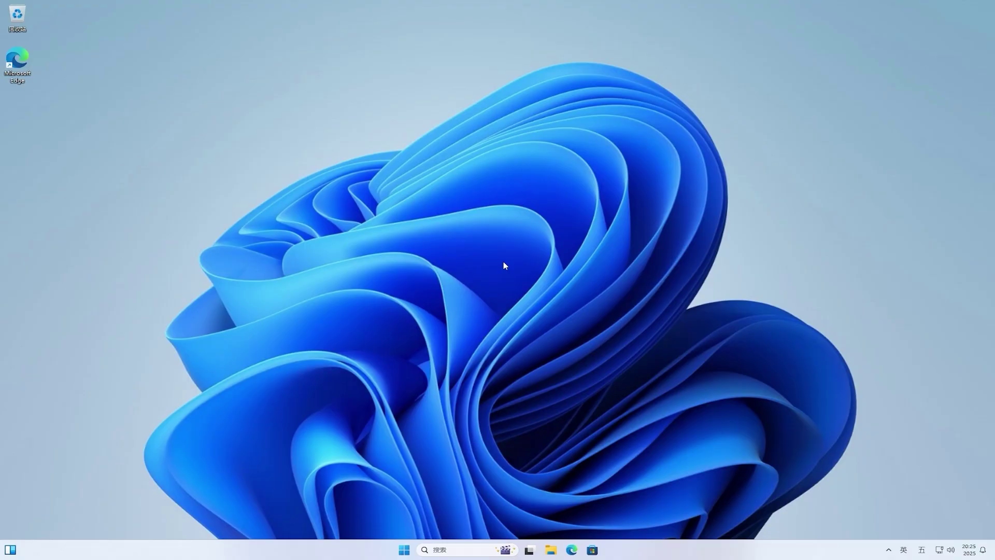
From Windows 预览体验计划 settings, switch on 发送可选诊断数据 and return to the Insider page.
left_click(405, 549)
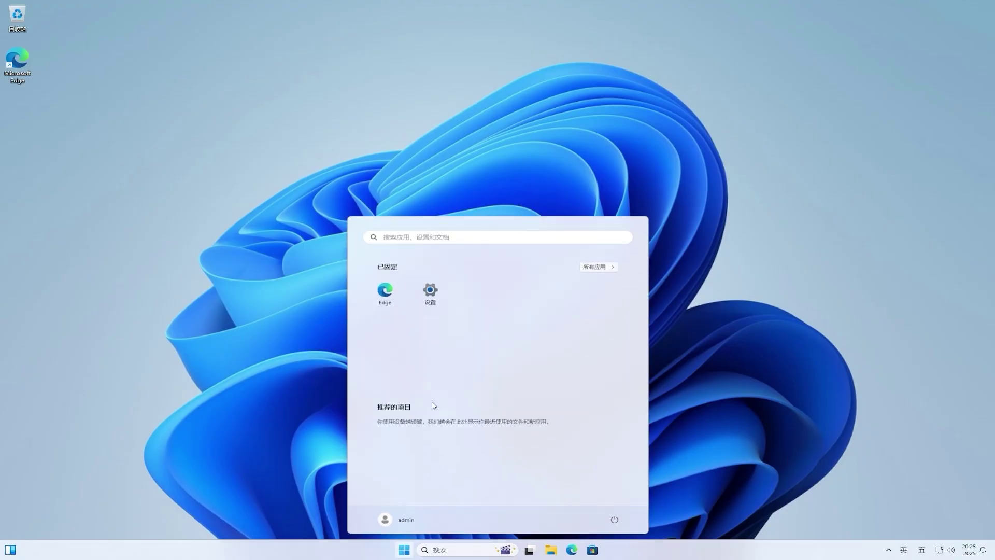
left_click(432, 298)
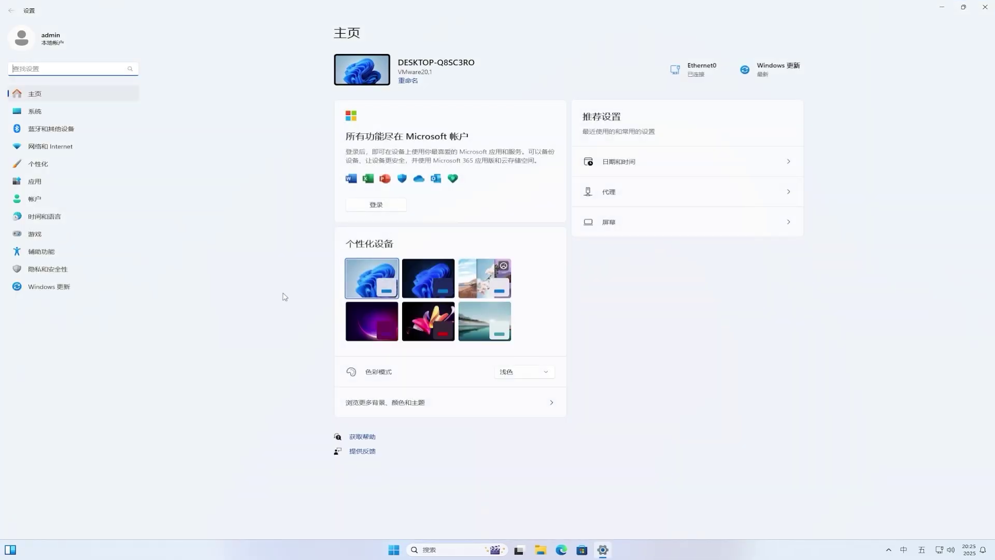
left_click(64, 292)
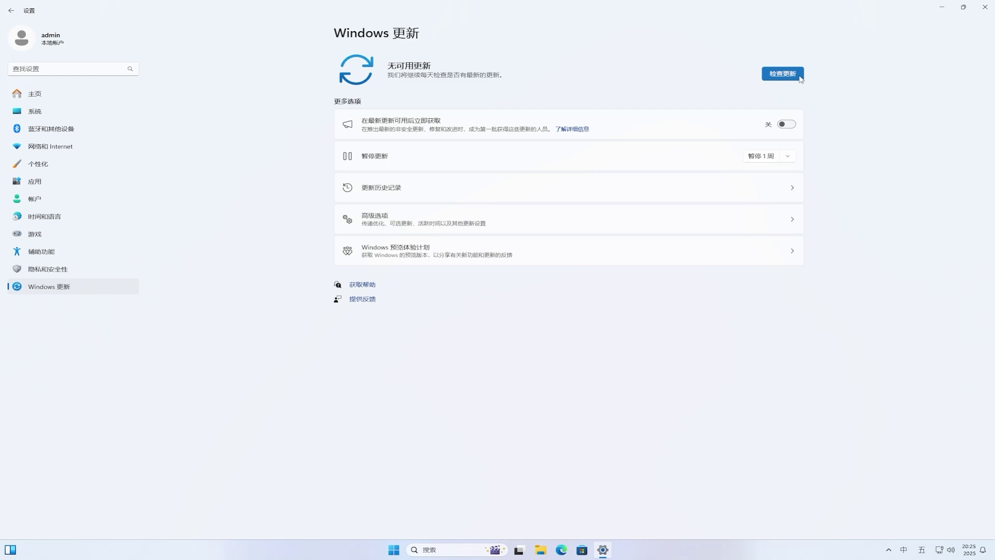
left_click(413, 251)
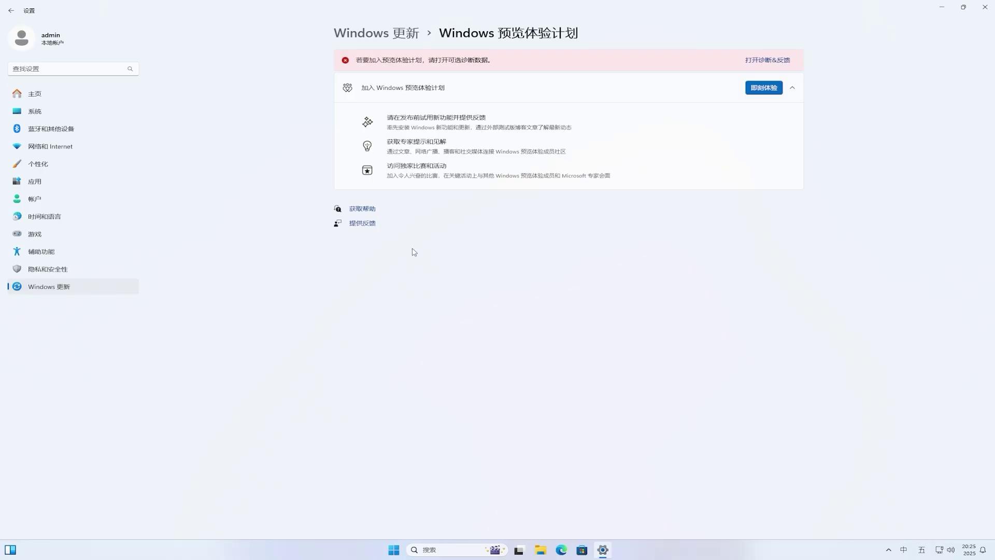
left_click(789, 61)
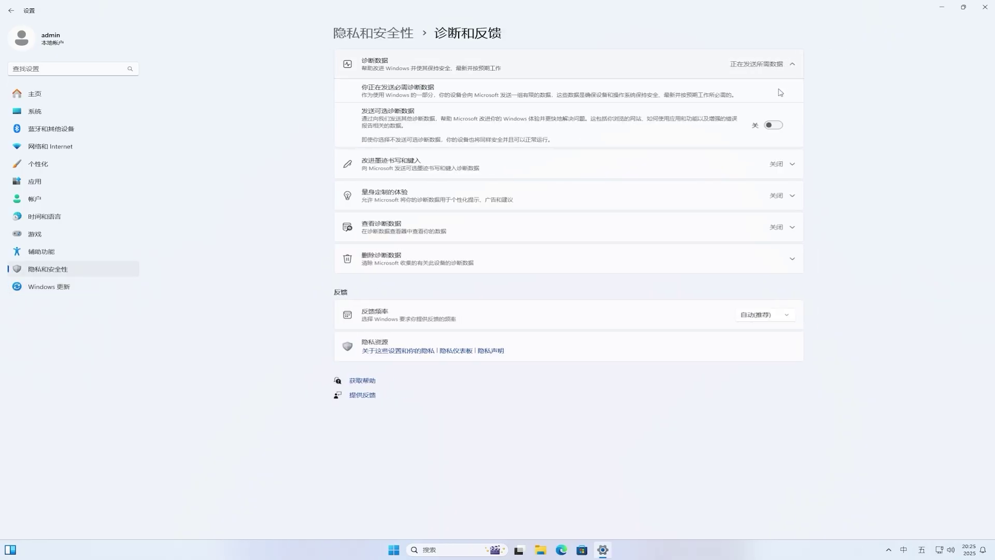
left_click(774, 125)
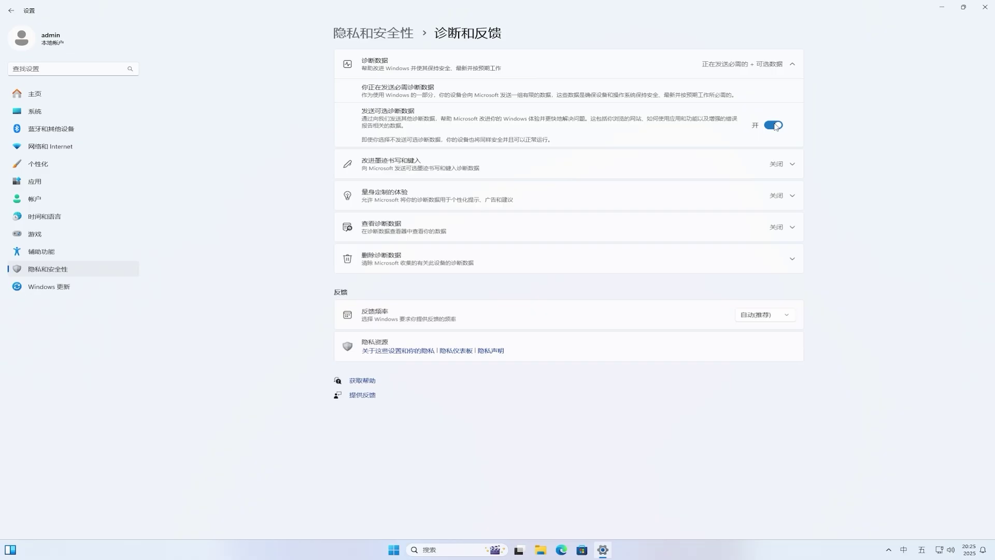
left_click(11, 11)
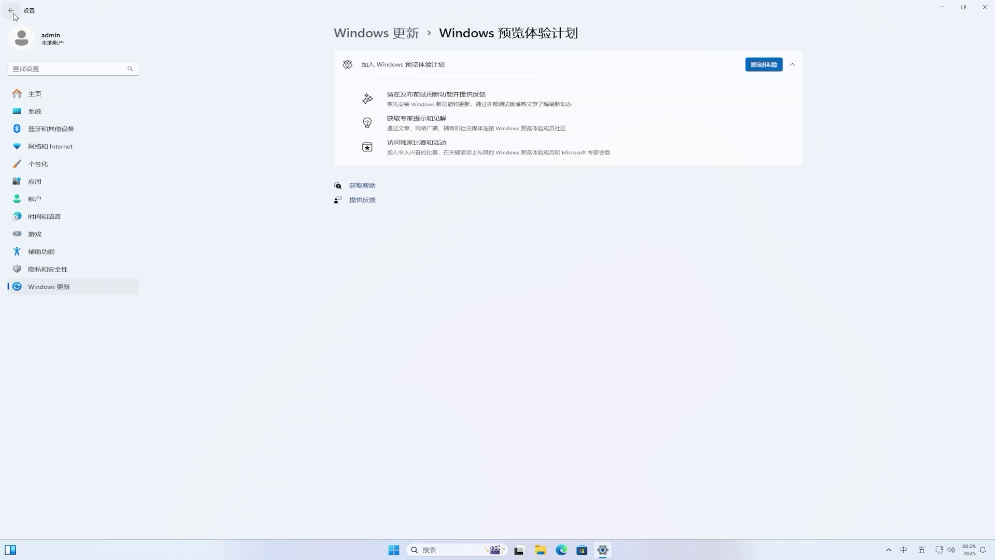
Start joining the Insider Program by signing in with a Microsoft account's e-mail and password.
left_click(775, 67)
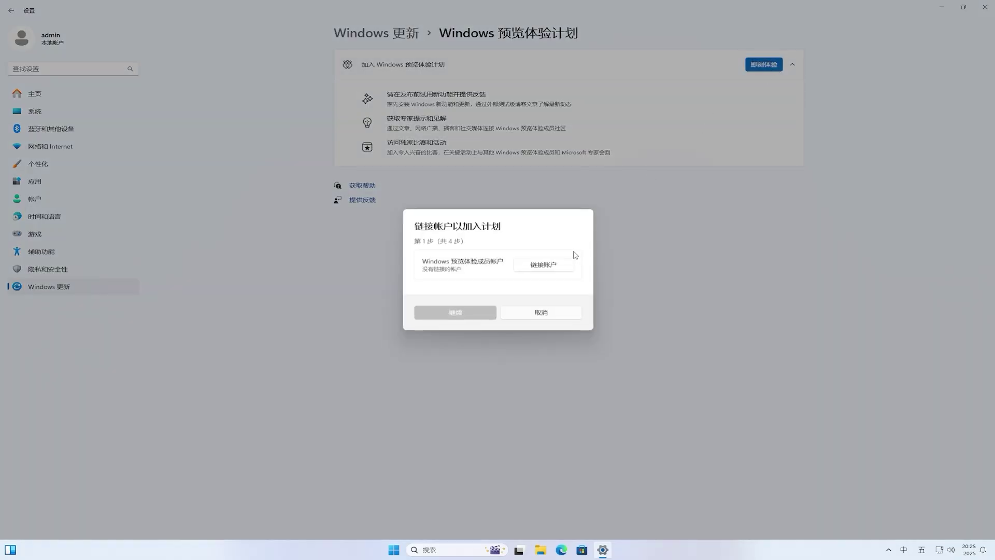
left_click(558, 267)
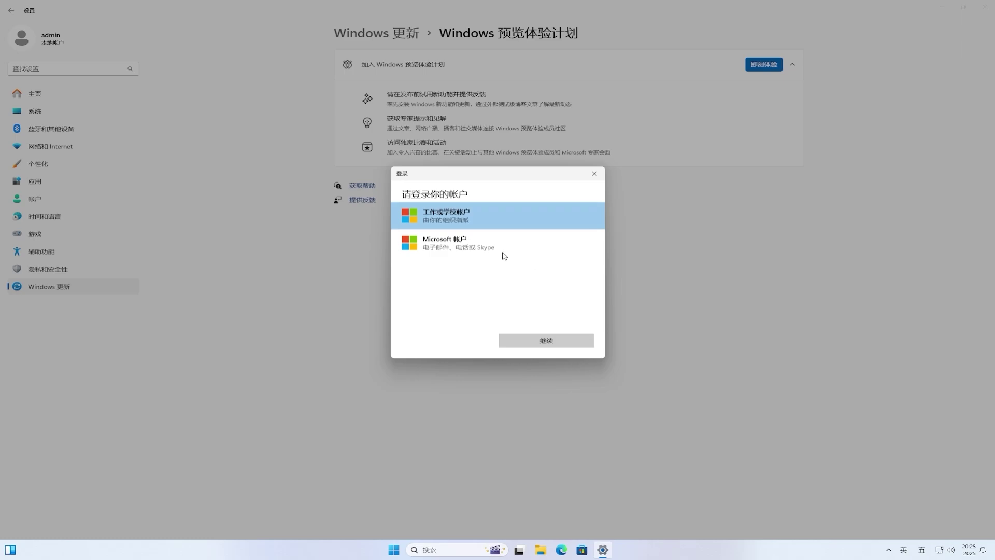
left_click(462, 249)
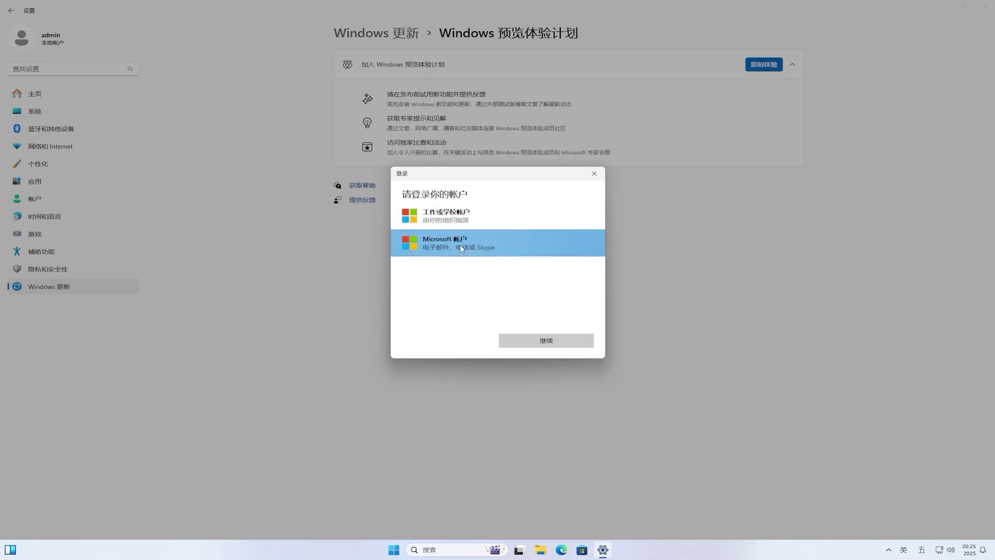
left_click(582, 340)
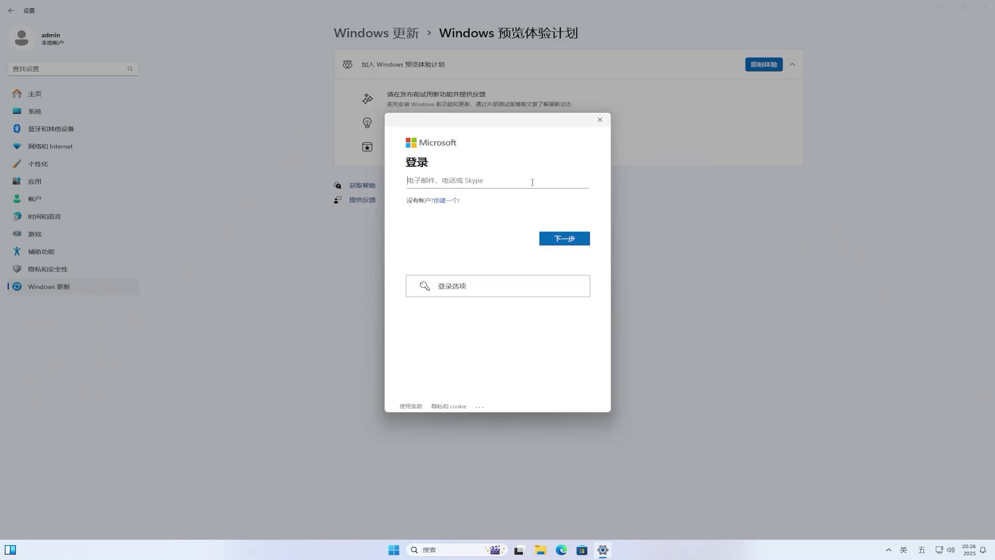
left_click(582, 242)
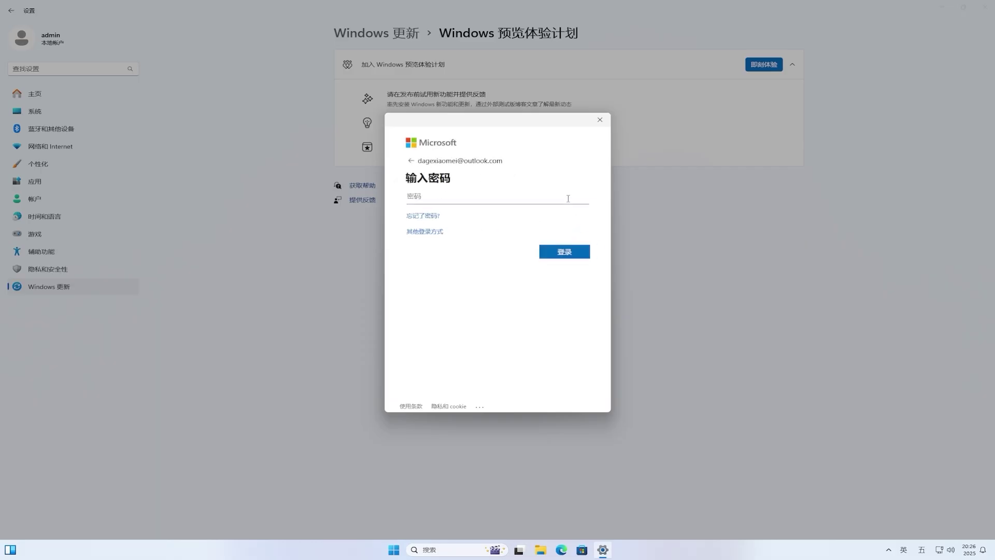
type("•••••••••••••••••")
left_click(575, 254)
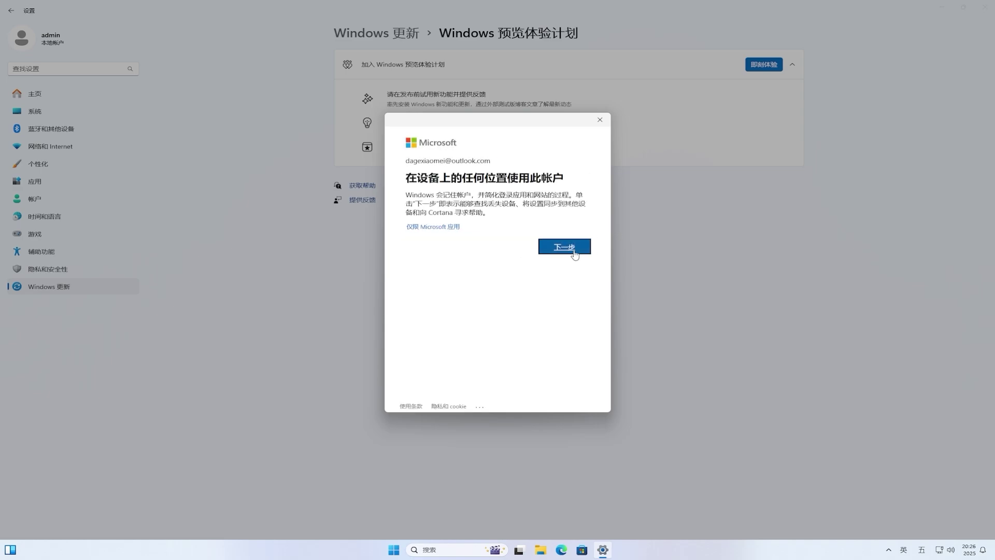
Use the account for Microsoft apps only, pick the Beta Channel, then close Settings.
left_click(421, 228)
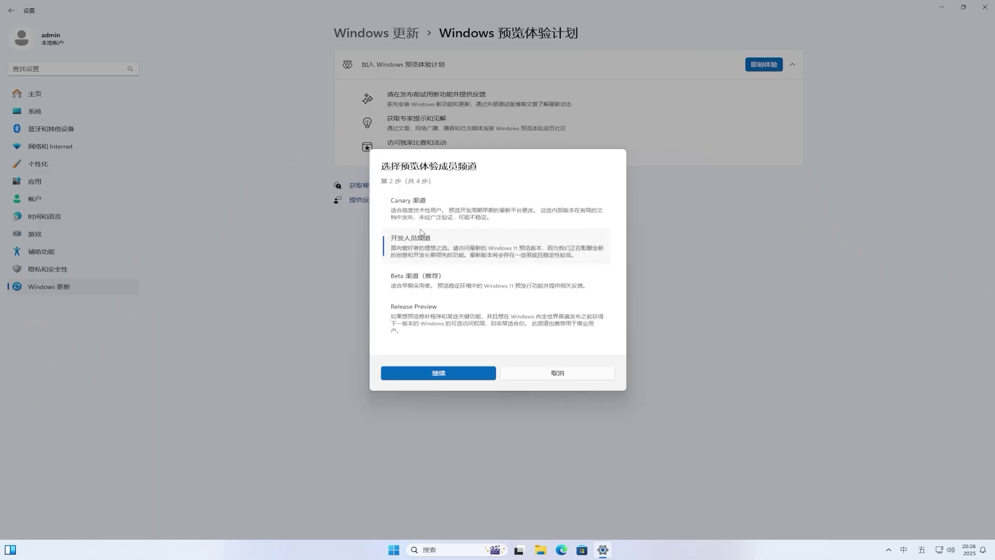
left_click(424, 283)
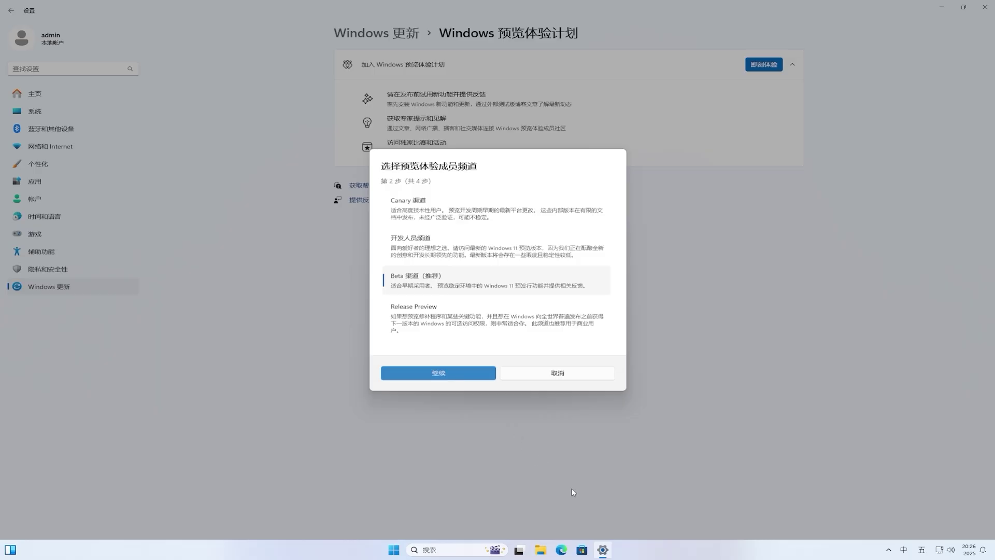
right_click(602, 548)
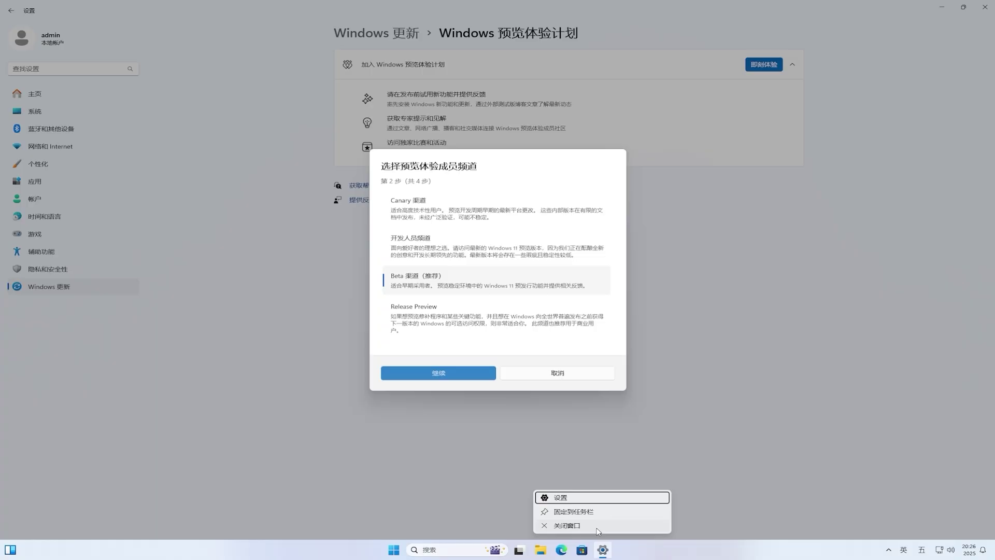
left_click(597, 527)
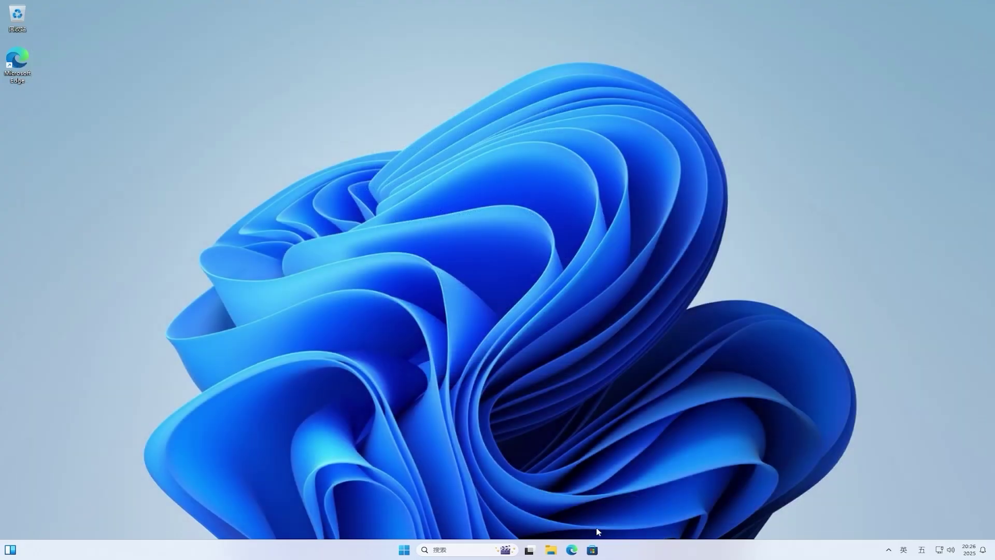
Relaunch Settings from Start and go to Windows Update > Windows Insider Program.
left_click(405, 551)
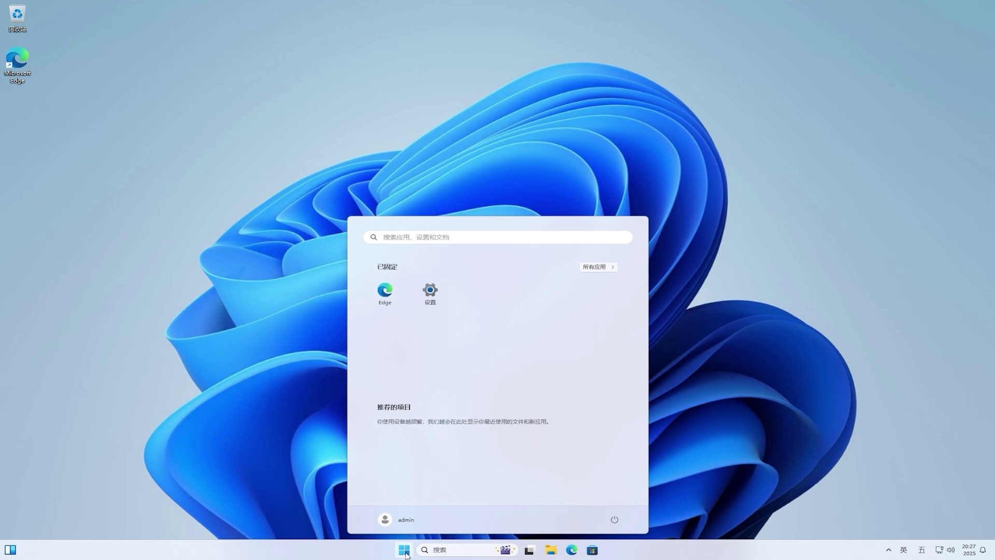
left_click(428, 294)
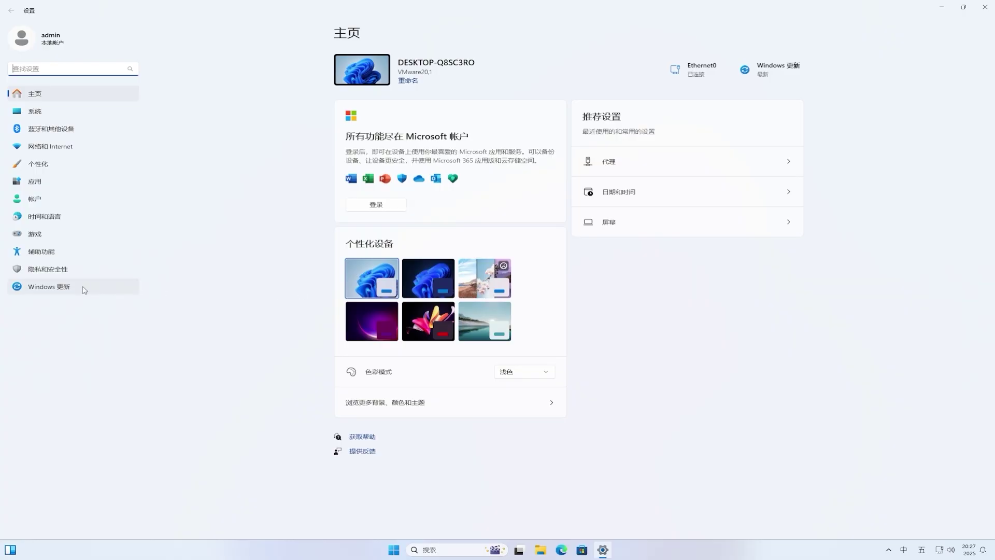
left_click(68, 288)
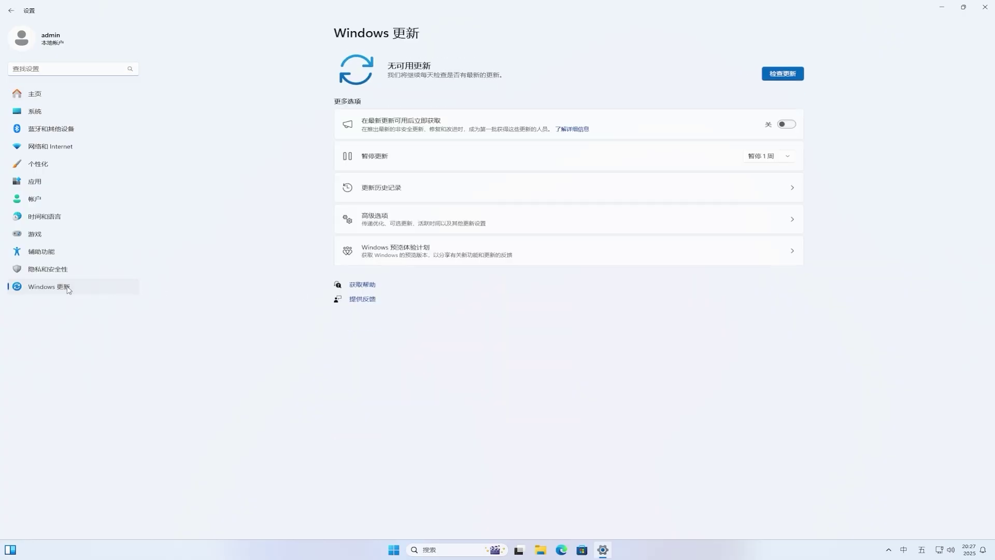
left_click(505, 258)
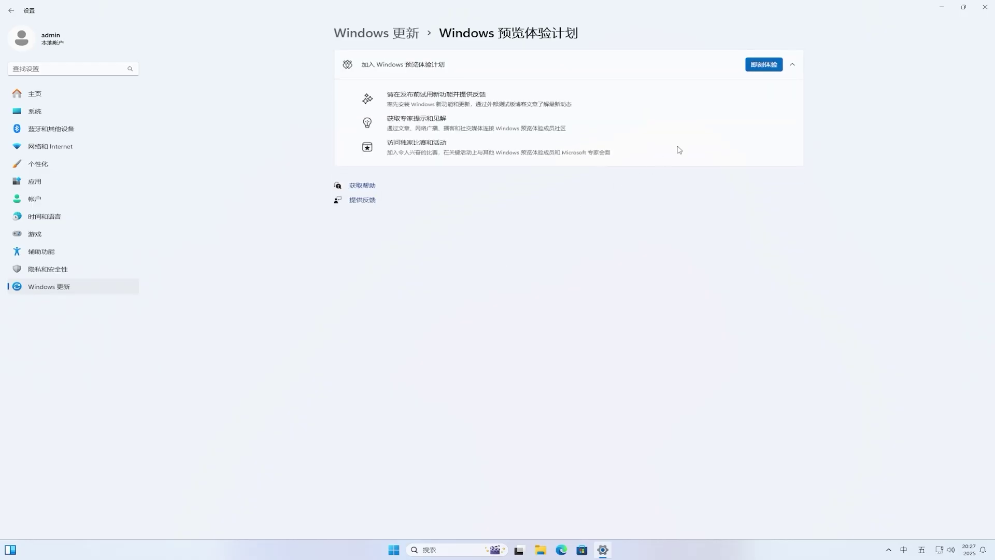
Link the existing Microsoft account, choose Beta Channel, accept the agreement, and restart now.
left_click(765, 64)
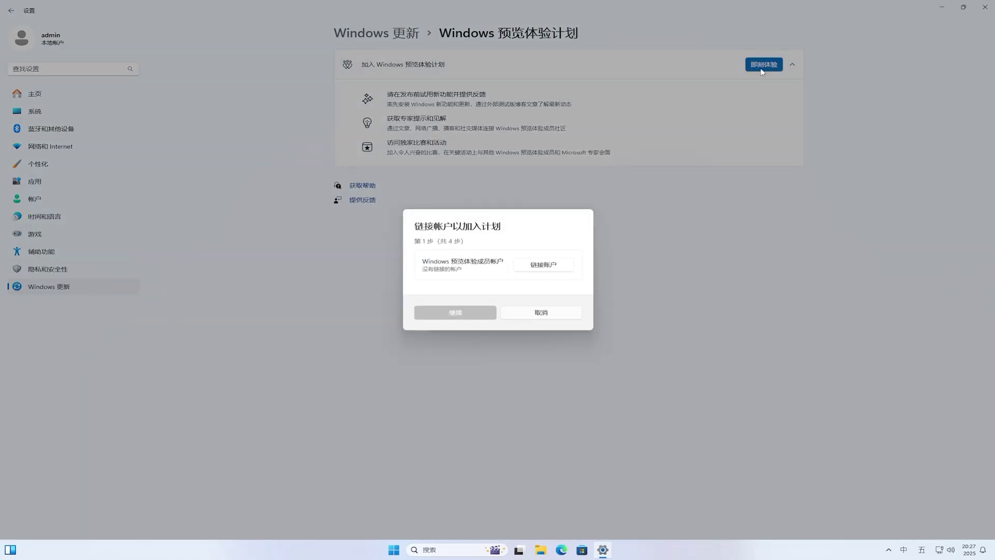
left_click(545, 265)
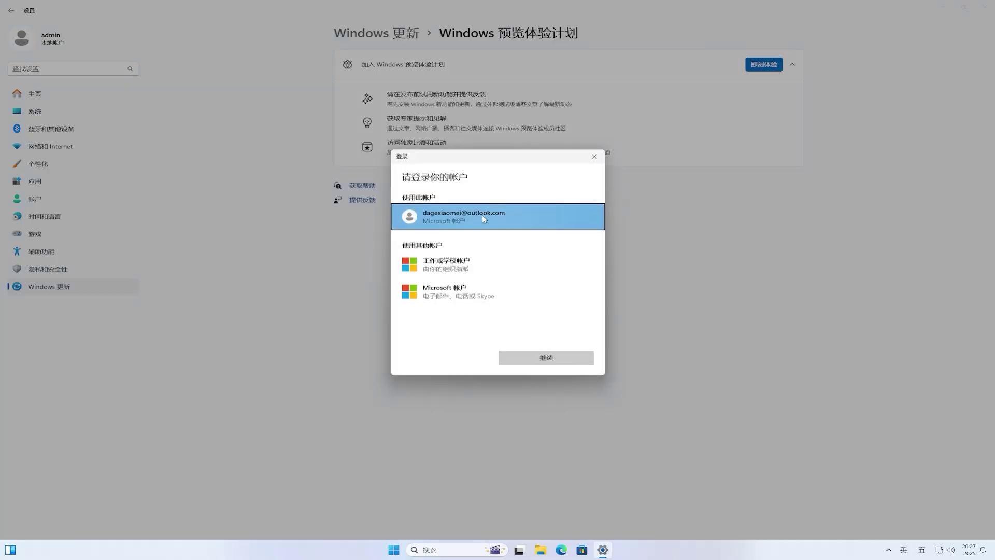
left_click(554, 357)
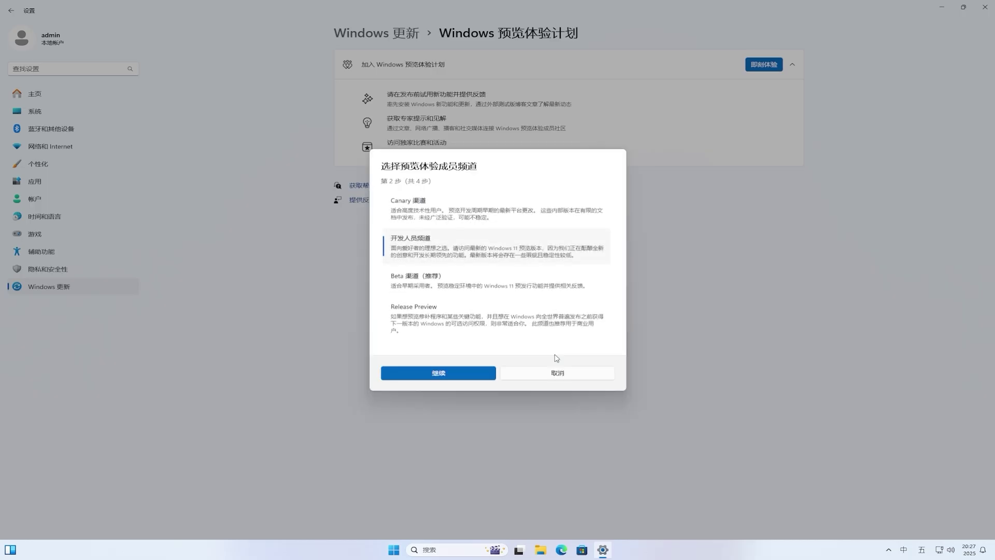
left_click(427, 286)
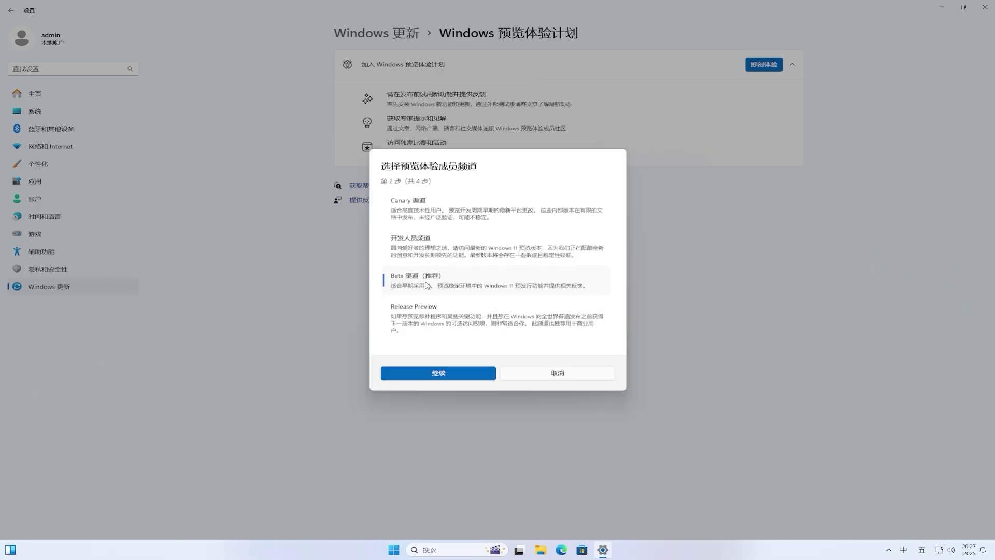
left_click(477, 372)
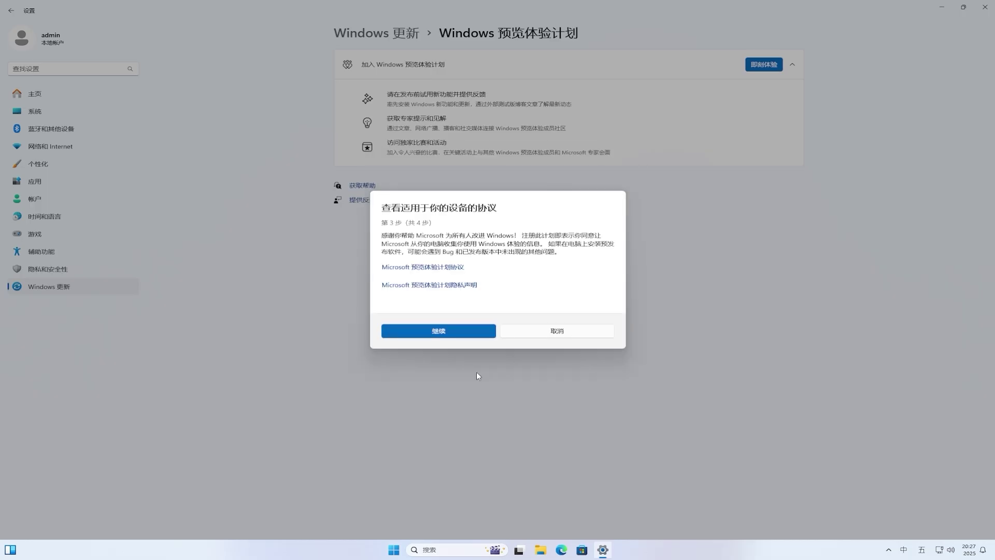
left_click(452, 333)
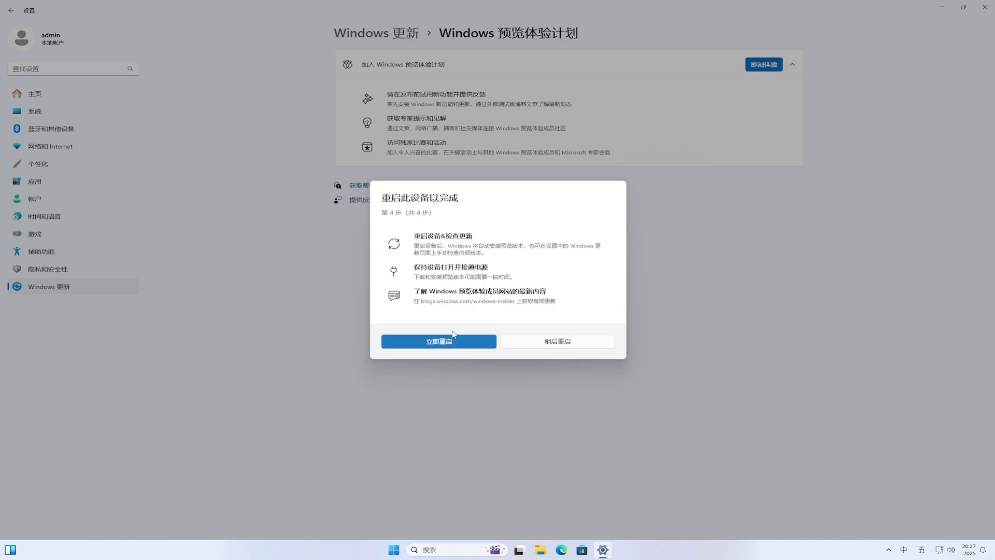
left_click(466, 344)
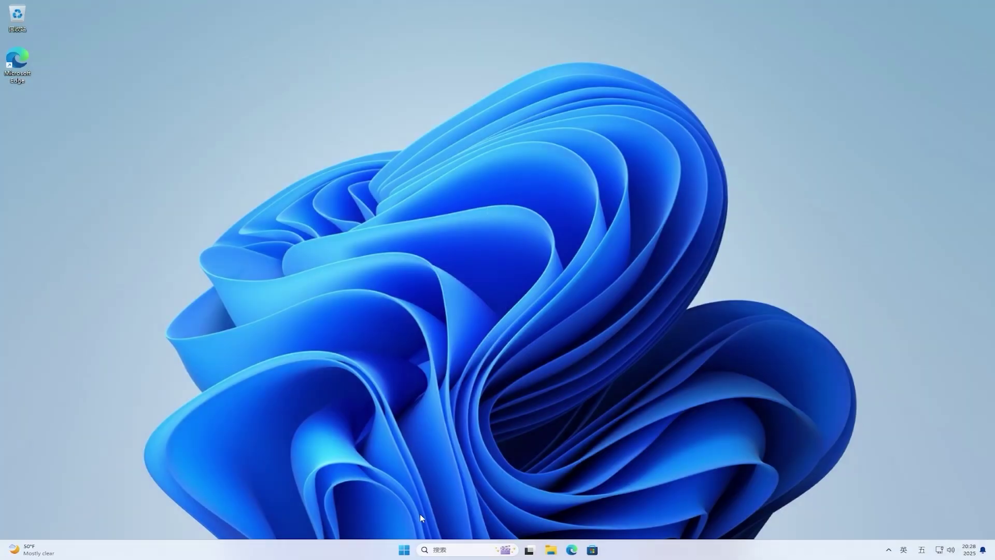
In Settings > Windows Update, switch on getting the latest updates as soon as available.
left_click(402, 553)
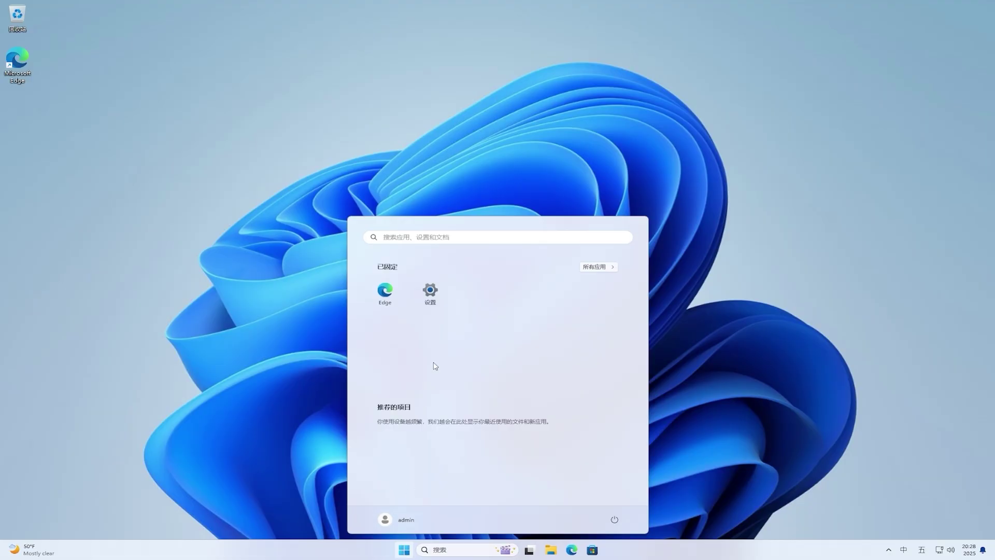
key("shift")
left_click(430, 292)
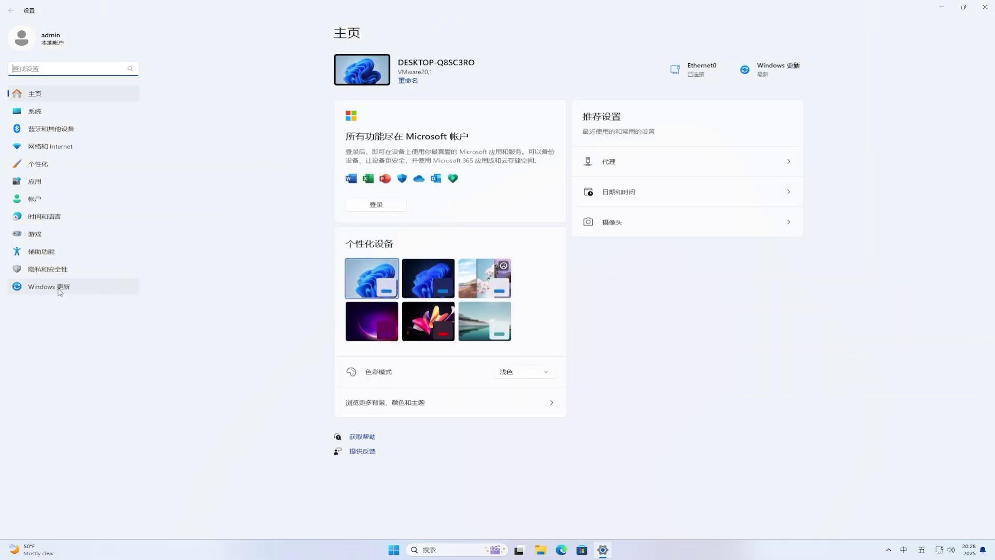
left_click(59, 291)
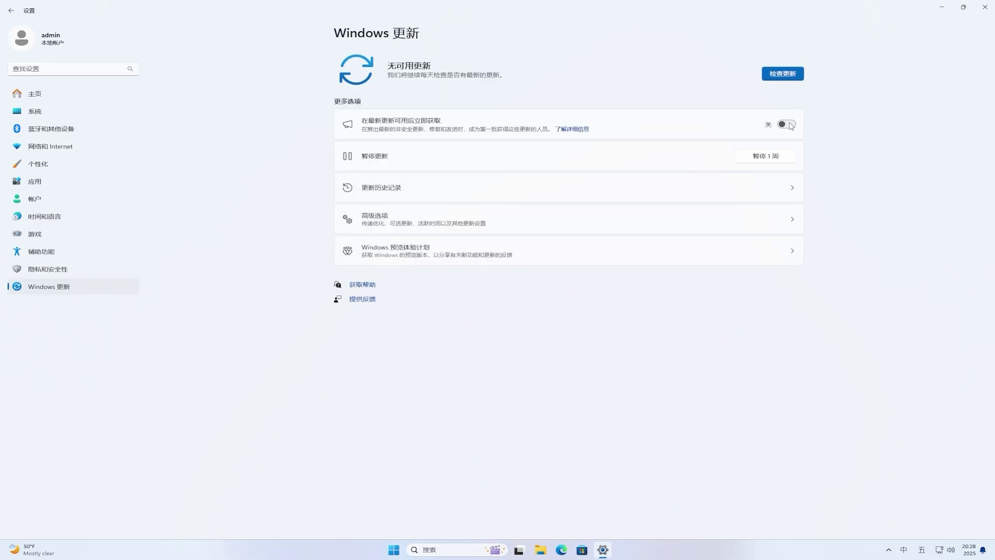
left_click(789, 125)
Check the Windows Insider Program channel settings show Beta, then return to Windows Update.
left_click(390, 251)
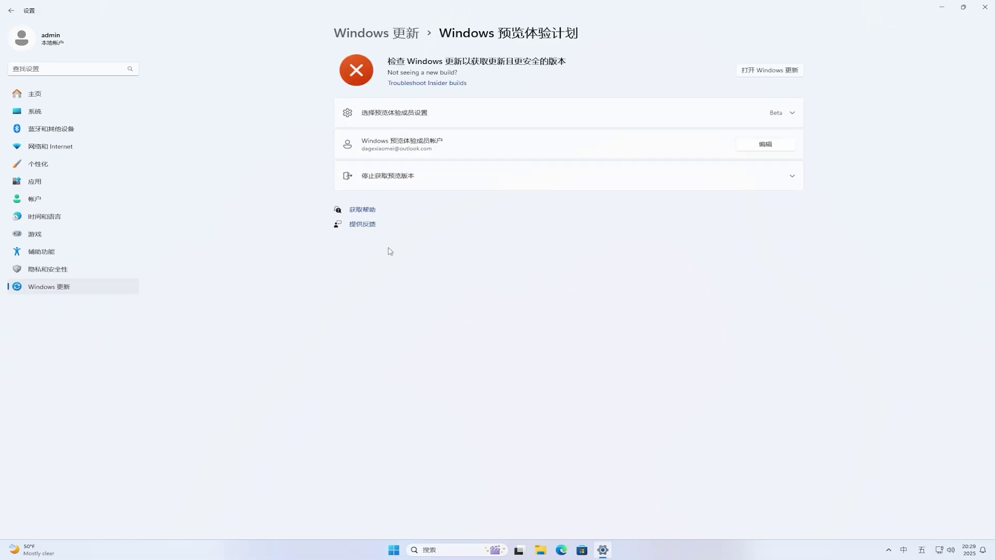
left_click(792, 114)
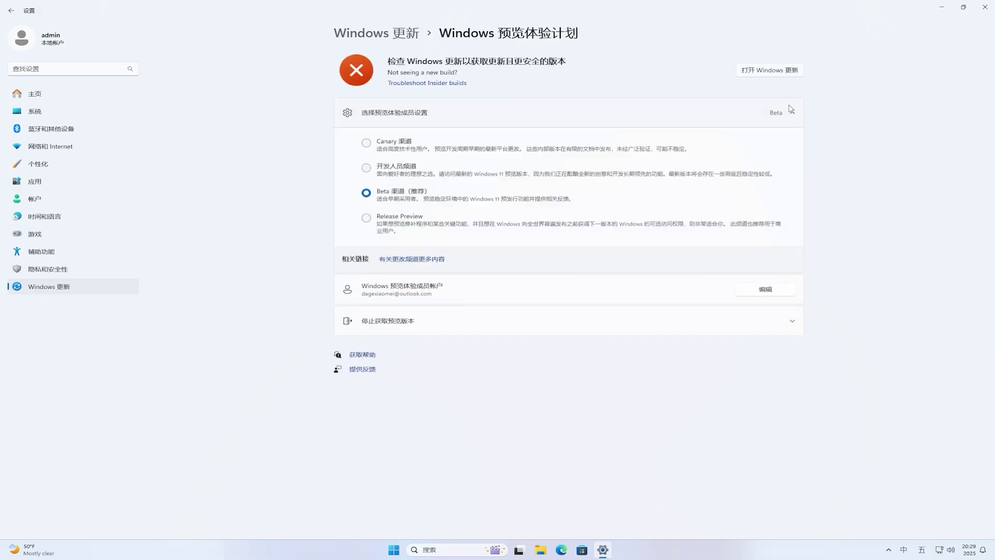
left_click(772, 71)
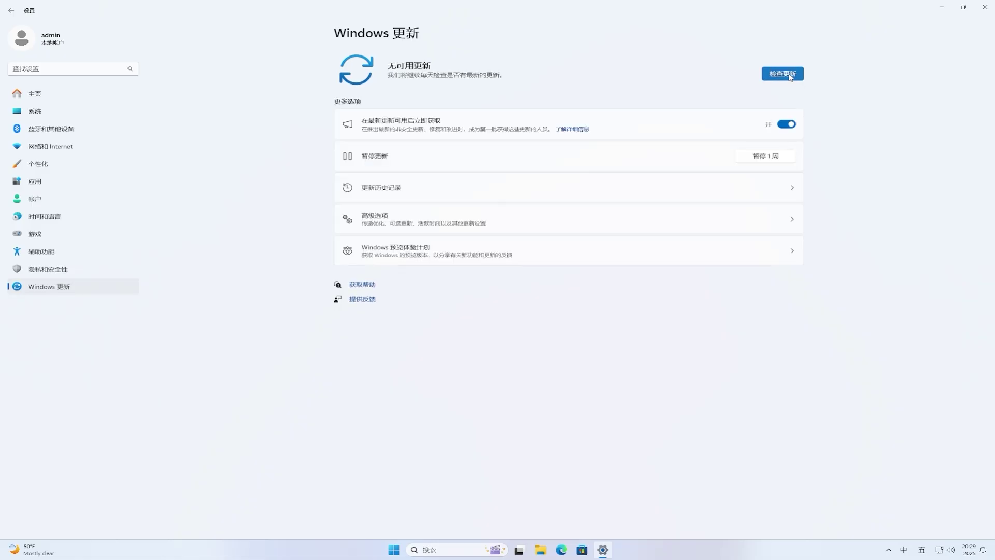
Check for updates, let Insider Preview 10.0.22635.5305 and others download, then restart.
left_click(790, 76)
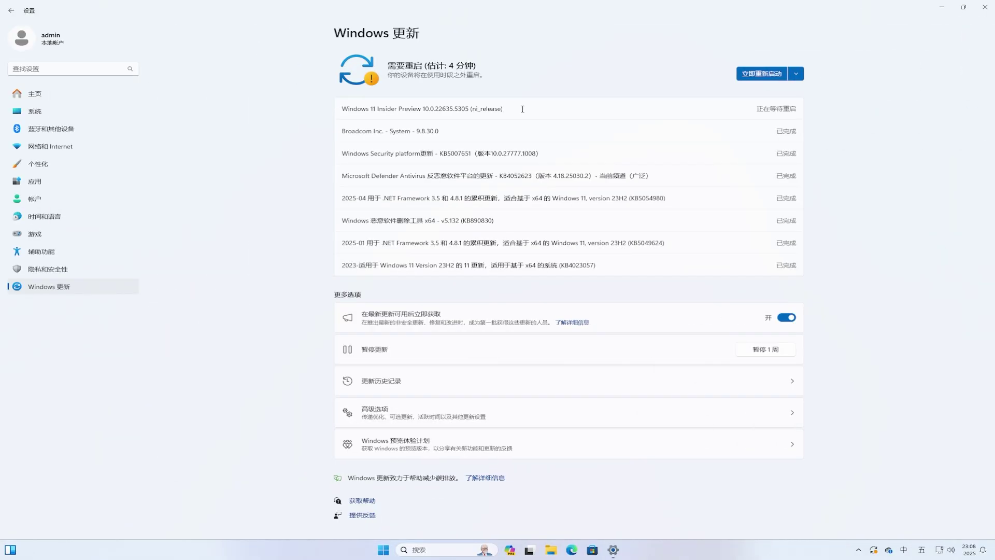
left_click(774, 79)
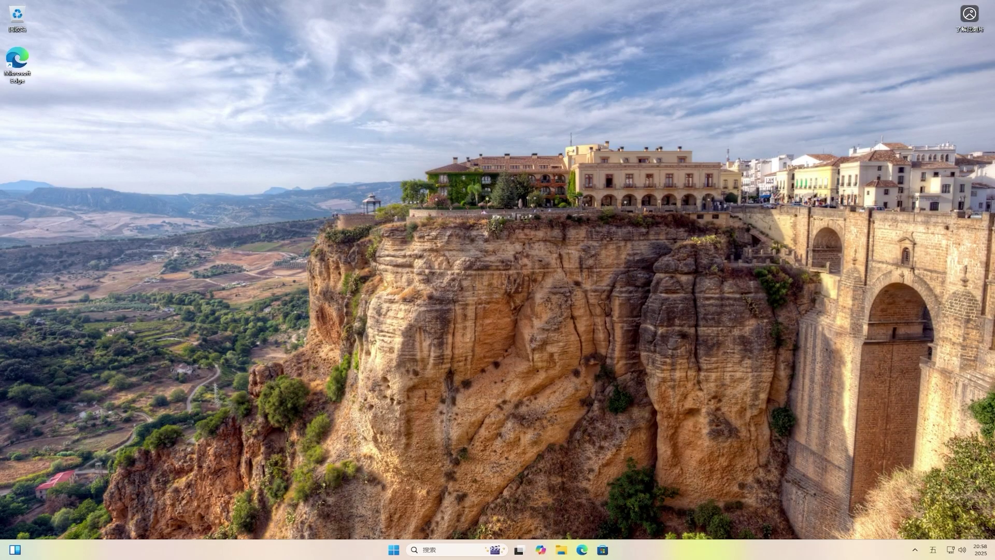
Apply the default Windows light theme via Personalize, close Settings, and open File Explorer.
right_click(473, 245)
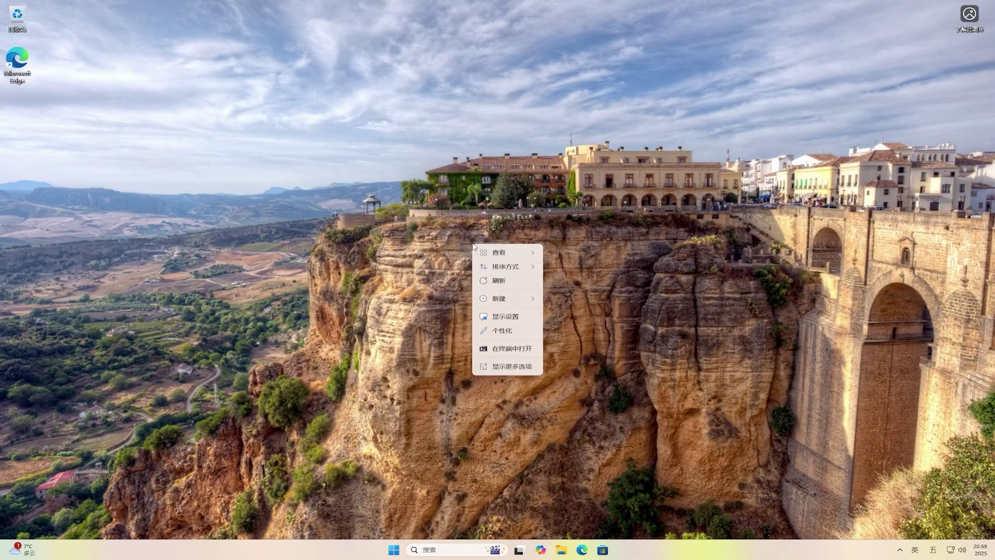
left_click(517, 333)
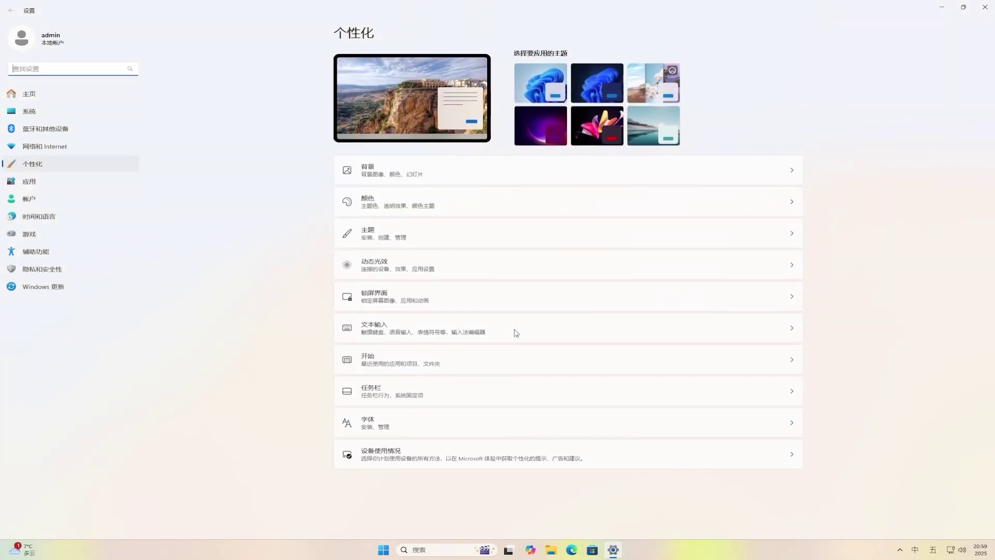
left_click(539, 81)
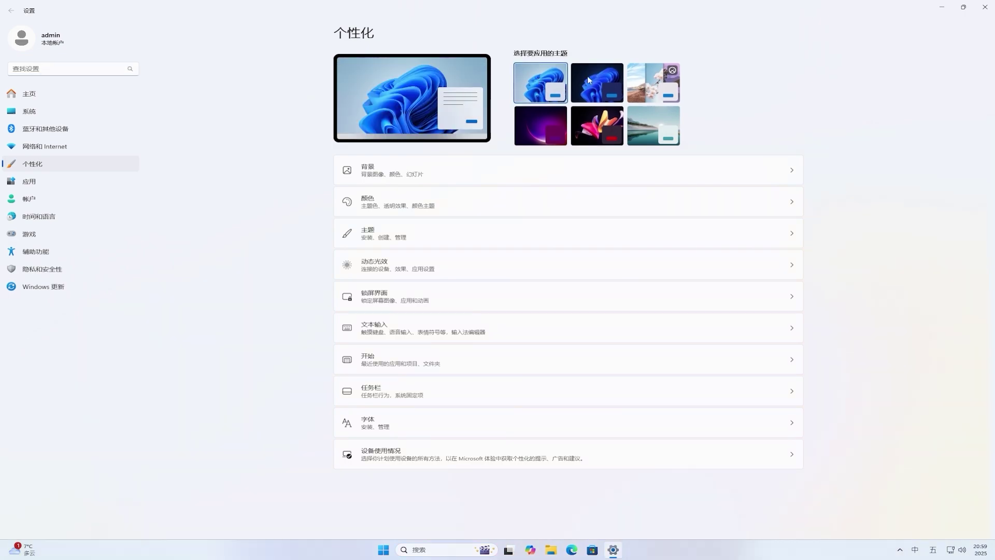
left_click(985, 8)
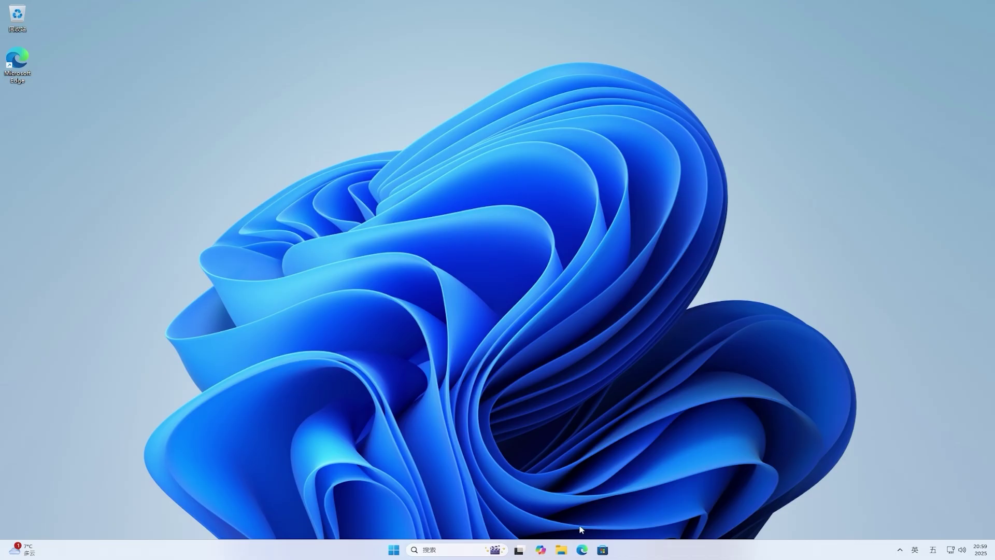
left_click(562, 550)
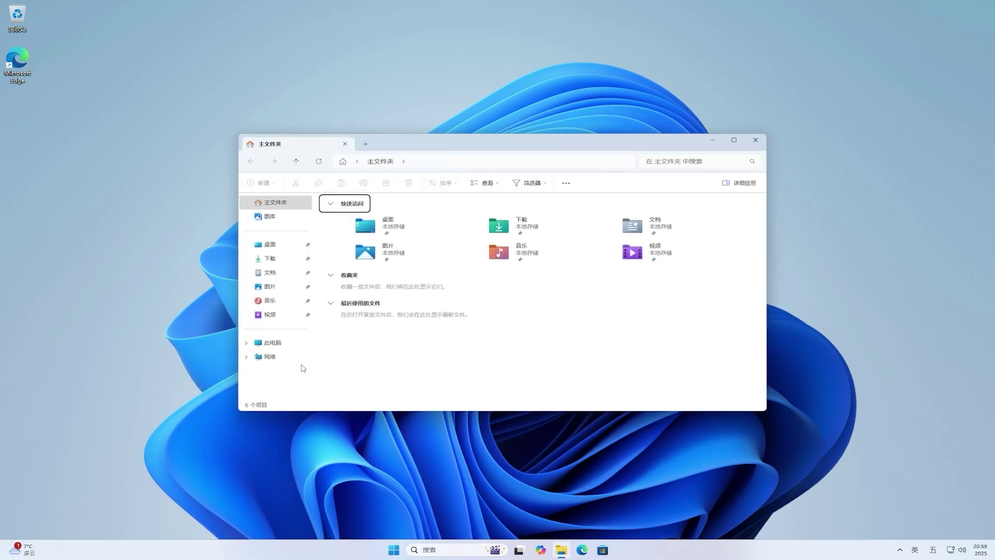
From This PC, open Local Disk (C:) Properties and its Details storage breakdown.
left_click(270, 341)
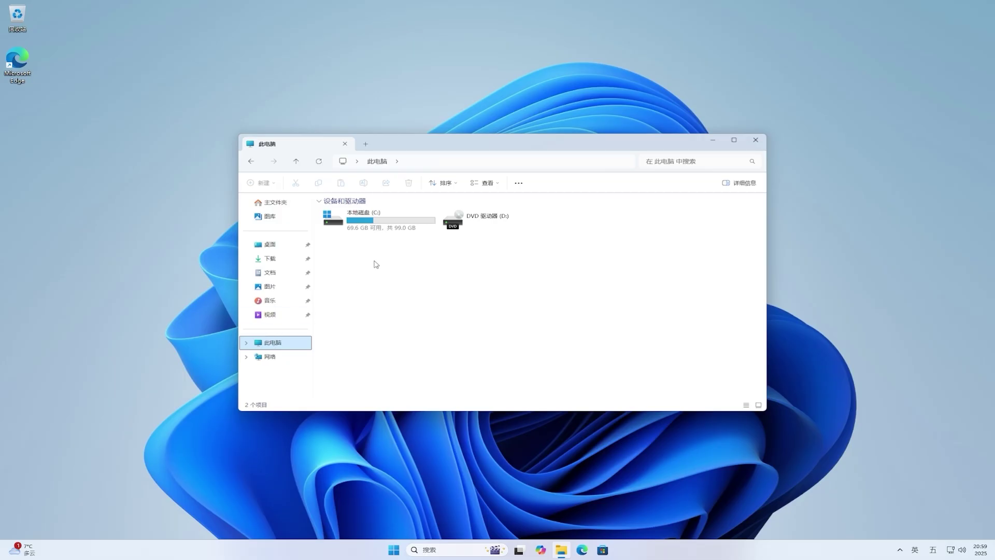
right_click(412, 224)
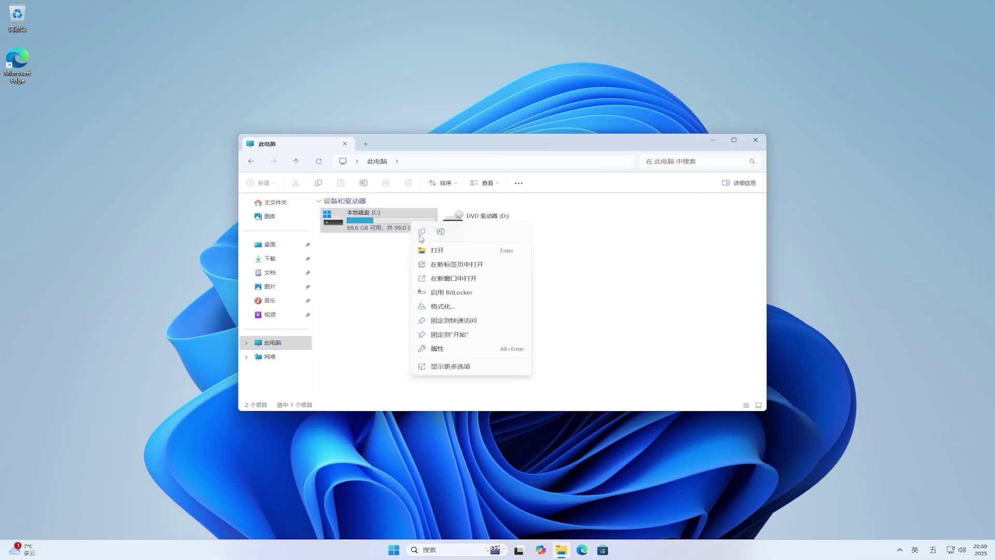
left_click(501, 349)
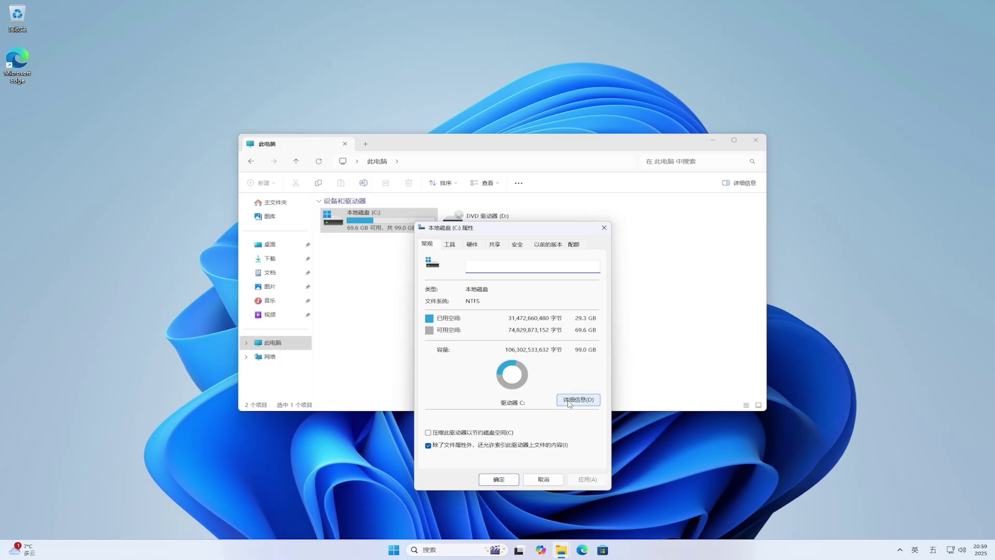
left_click(569, 402)
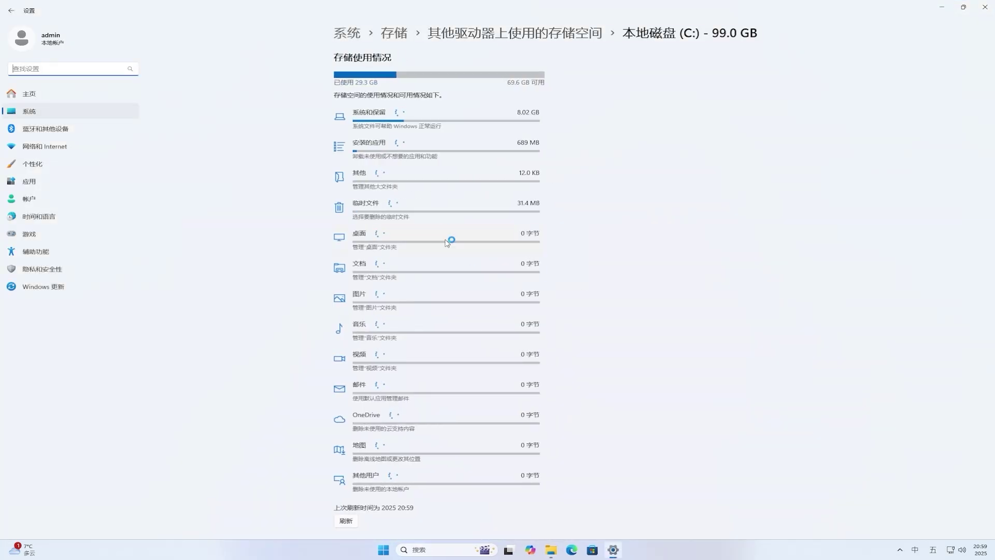
Open Temporary files and permanently delete the checked 133 MB of files.
left_click(433, 212)
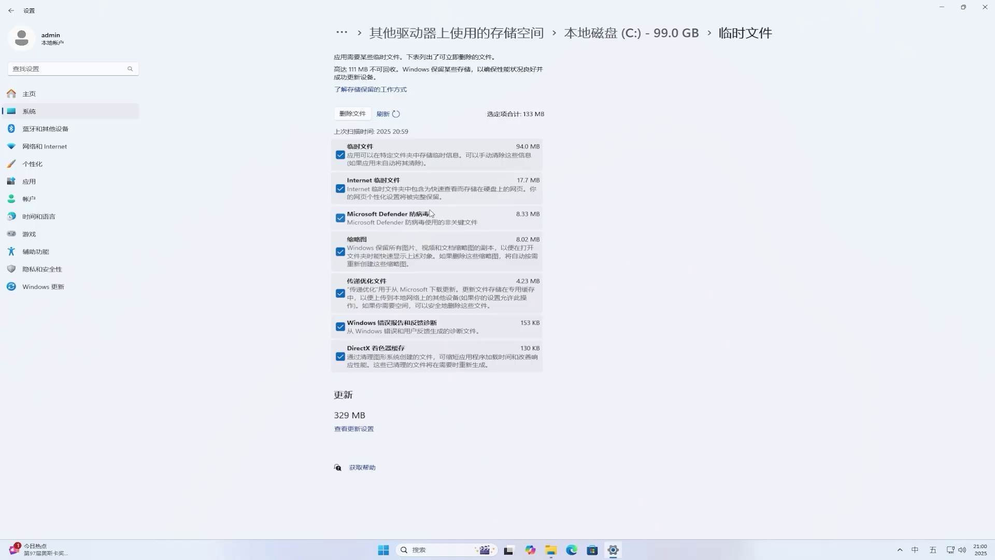
left_click(361, 114)
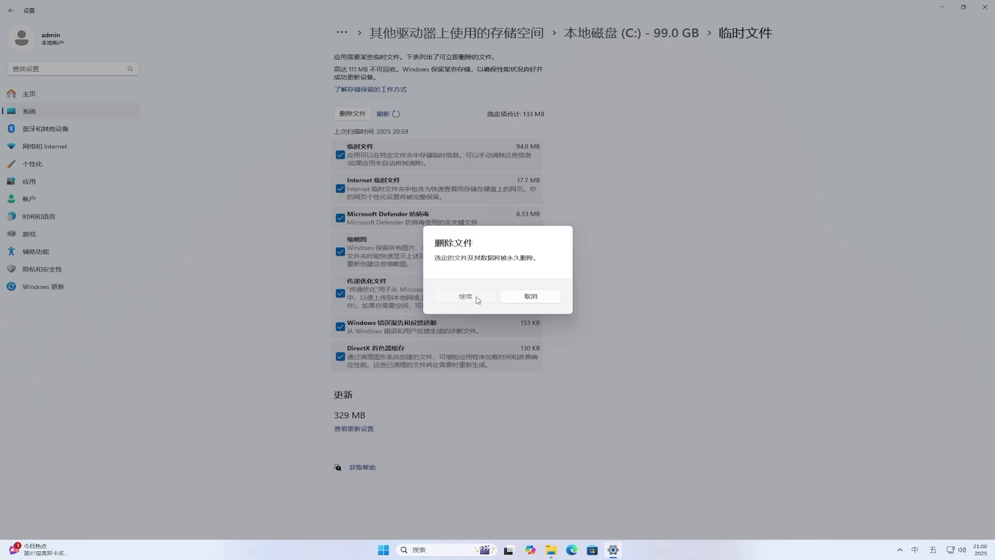
left_click(476, 297)
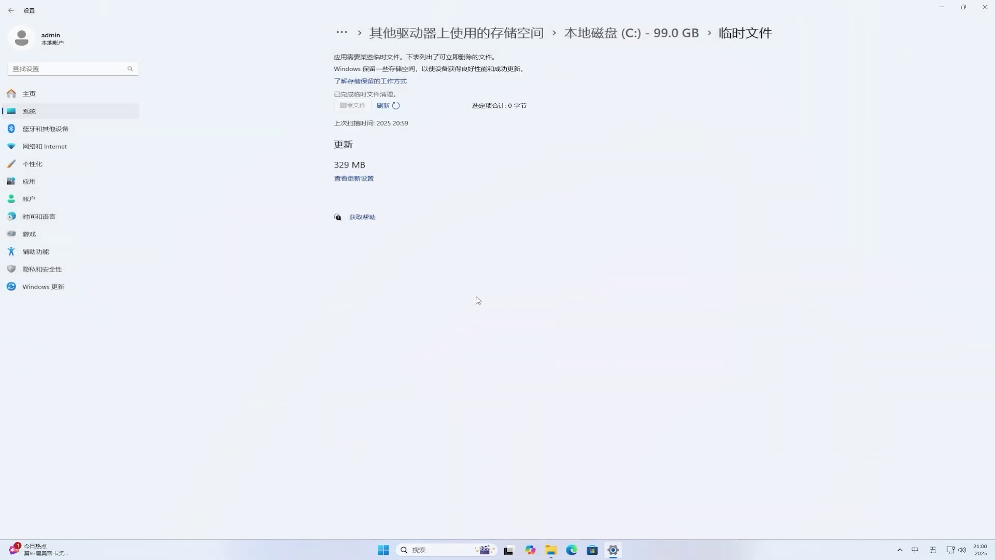
Close Settings, the C: Properties dialog and File Explorer.
left_click(987, 8)
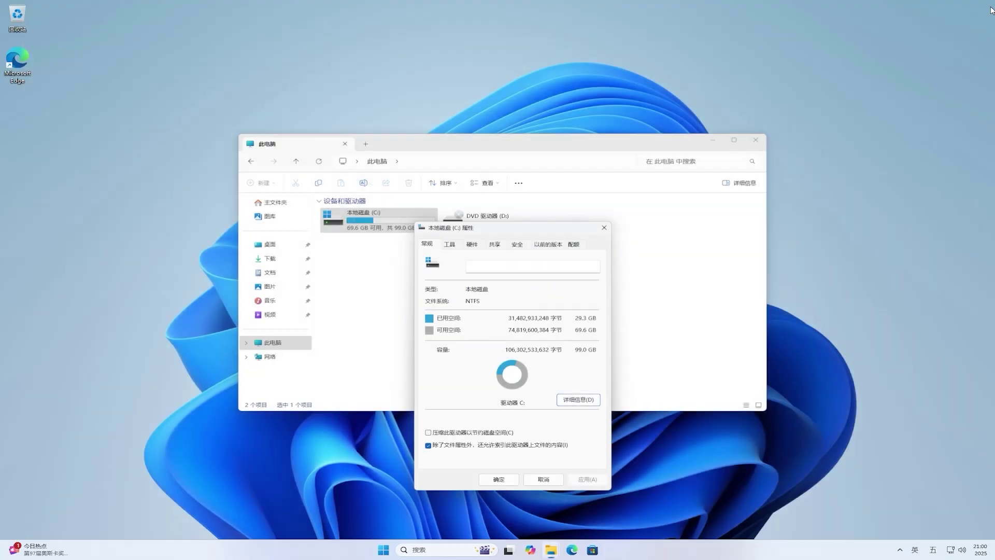
left_click(603, 228)
left_click(756, 140)
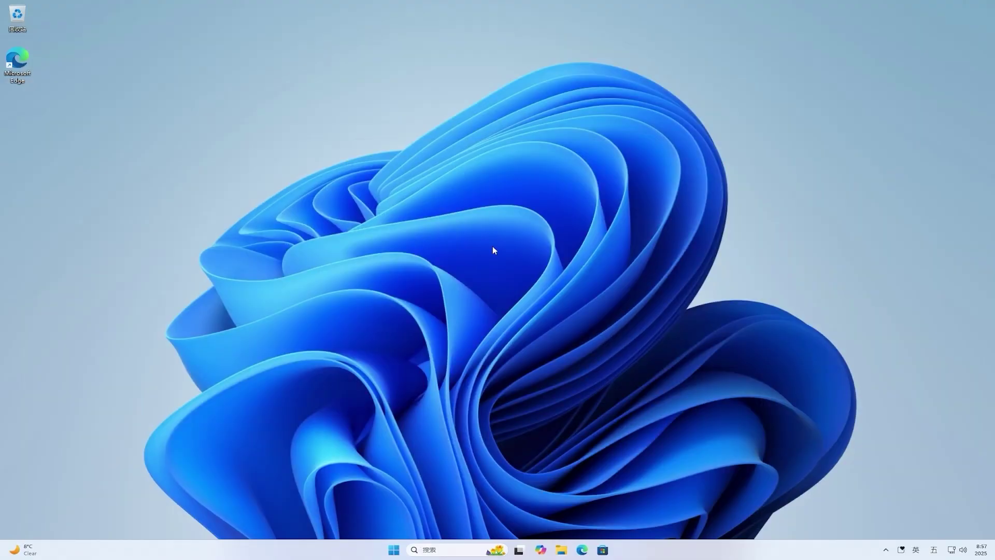
Search 'vivetool' in Edge, download ViVeTool-v0.3.4-IntelAmd.zip from GitHub Releases, and show it in folder.
left_click(582, 550)
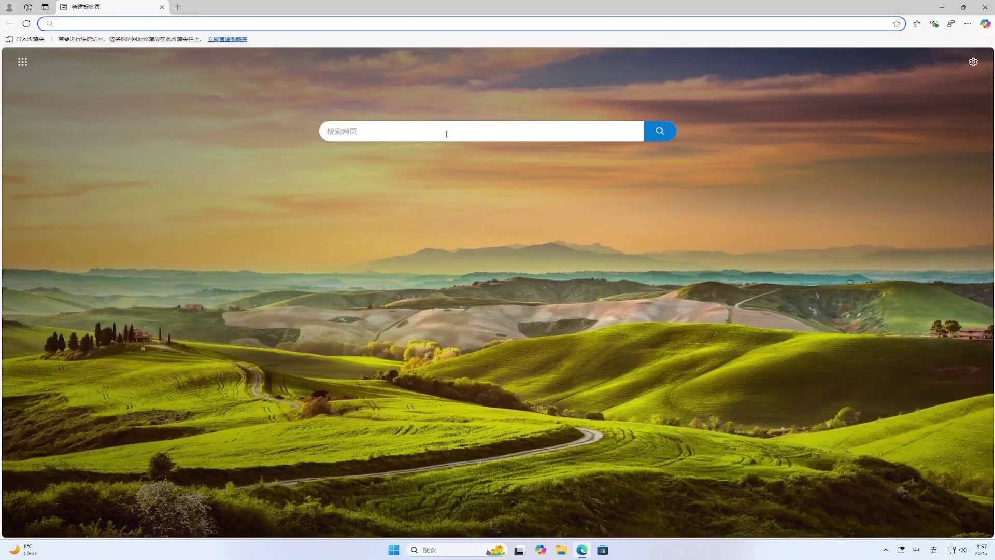
left_click(446, 133)
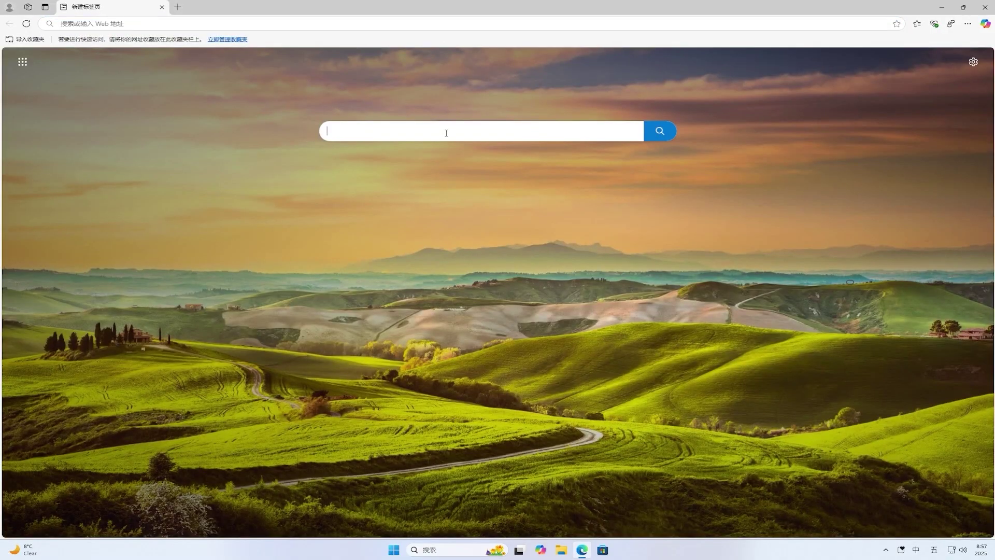
type("vivetool")
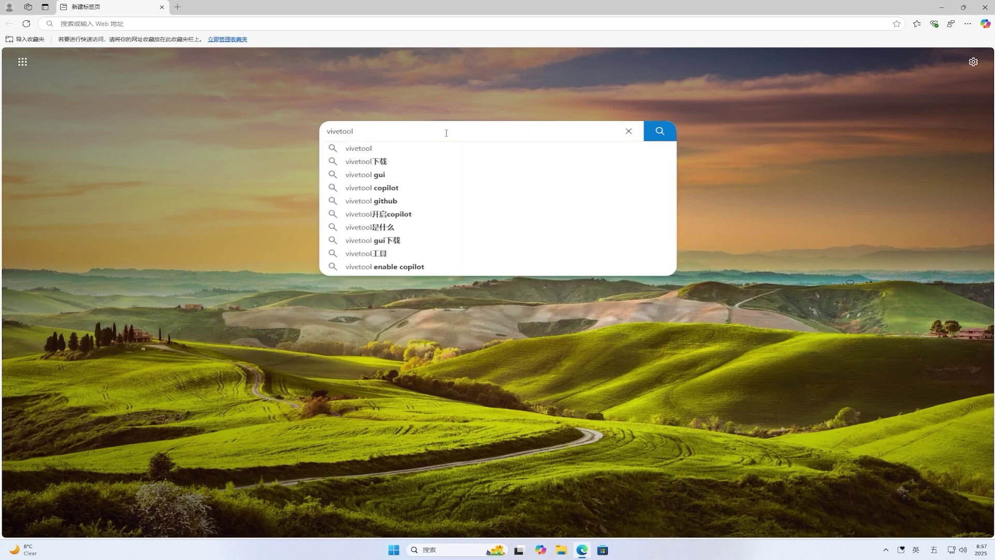
key("Return")
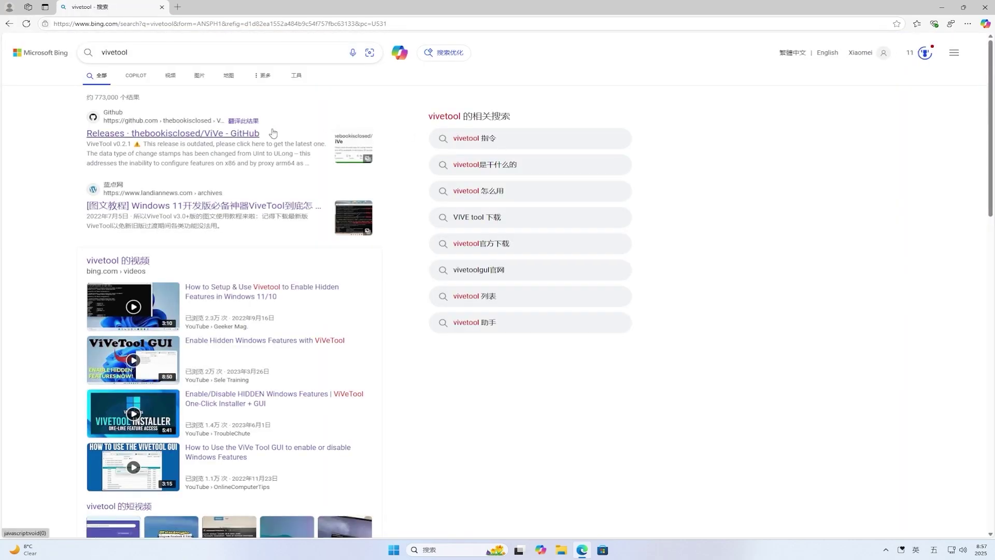
left_click(242, 134)
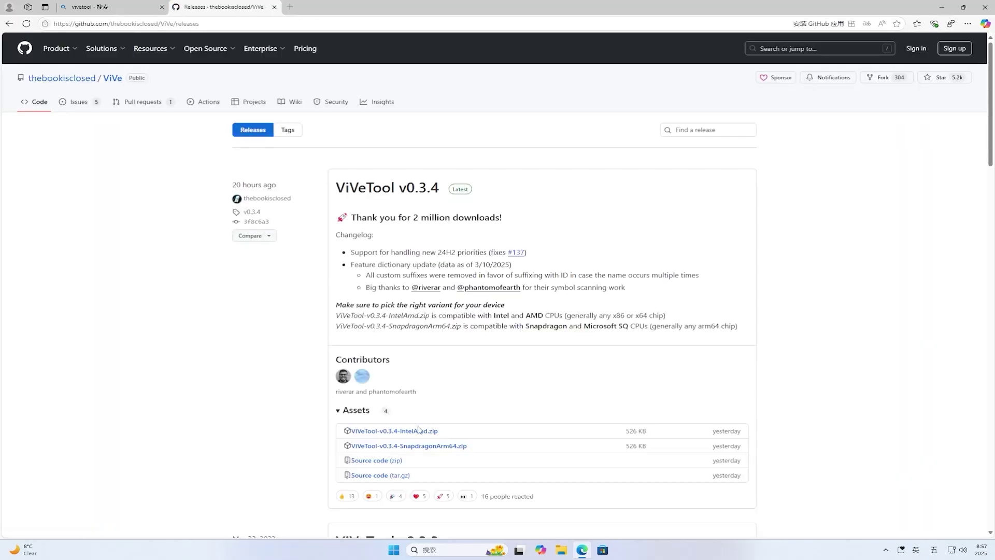
left_click(421, 432)
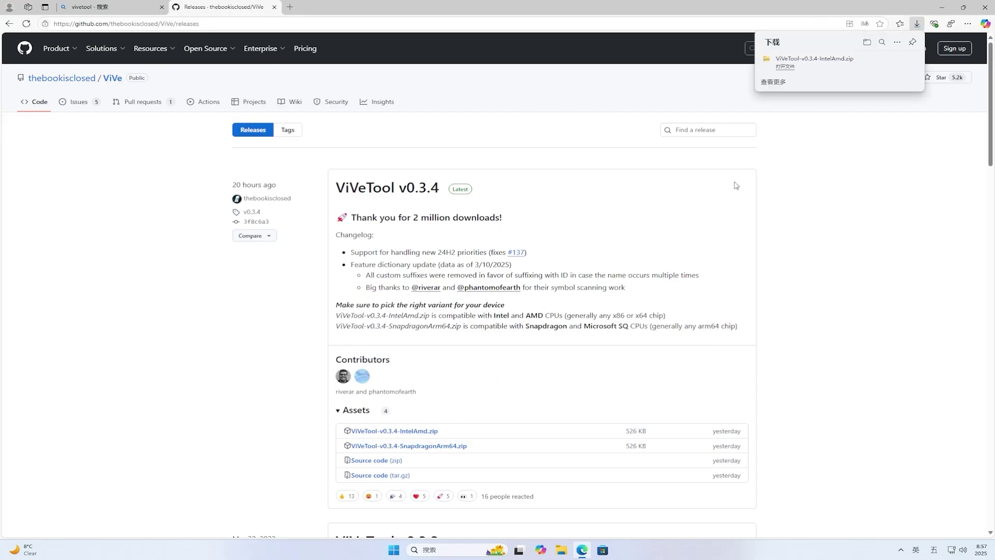
left_click(897, 63)
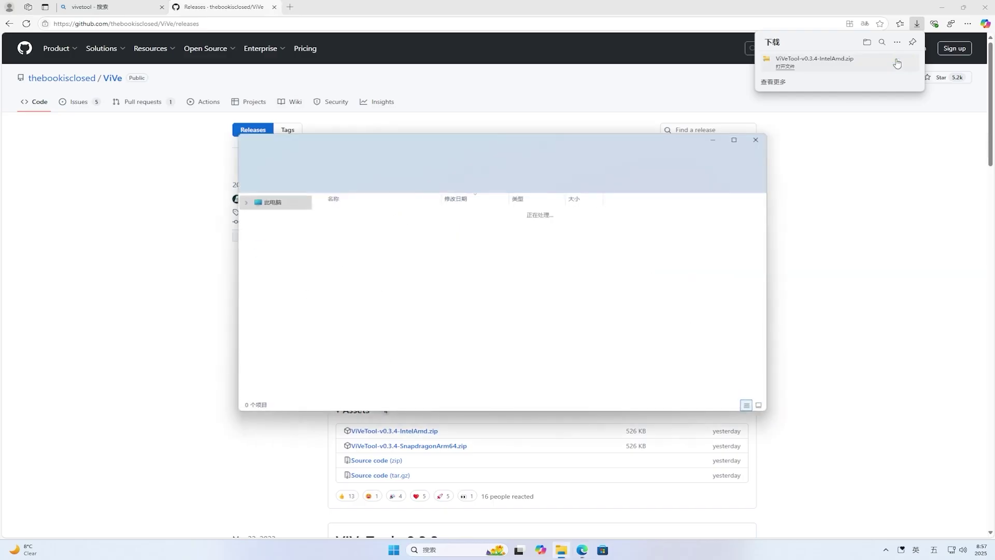
Close Edge and extract all files from ViVeTool-v0.3.4-IntelAmd.zip in Downloads.
left_click(985, 8)
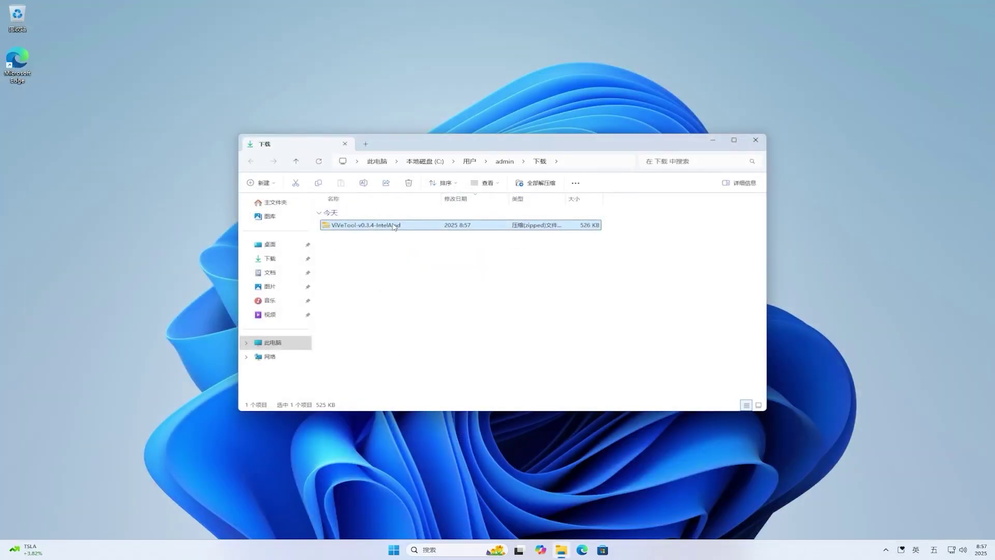
right_click(394, 227)
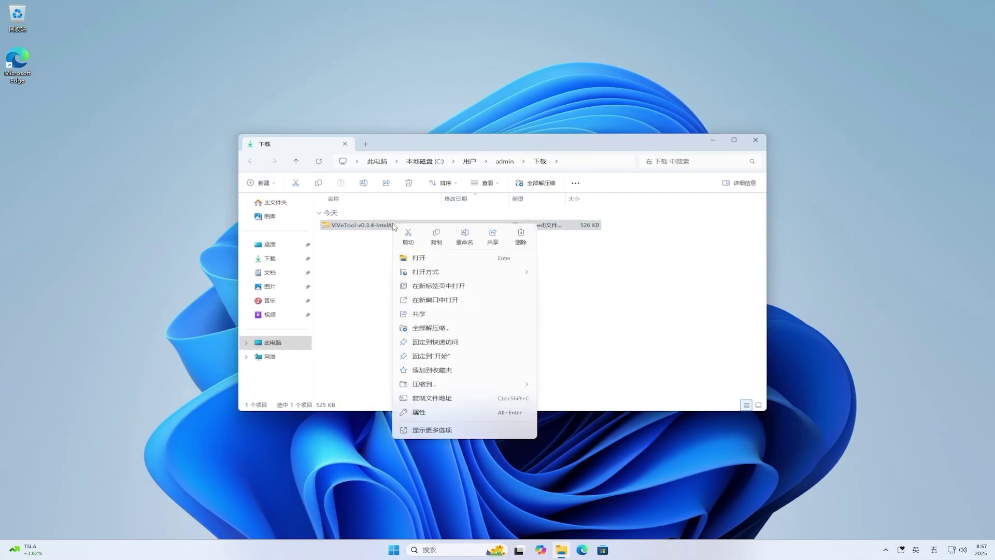
left_click(444, 328)
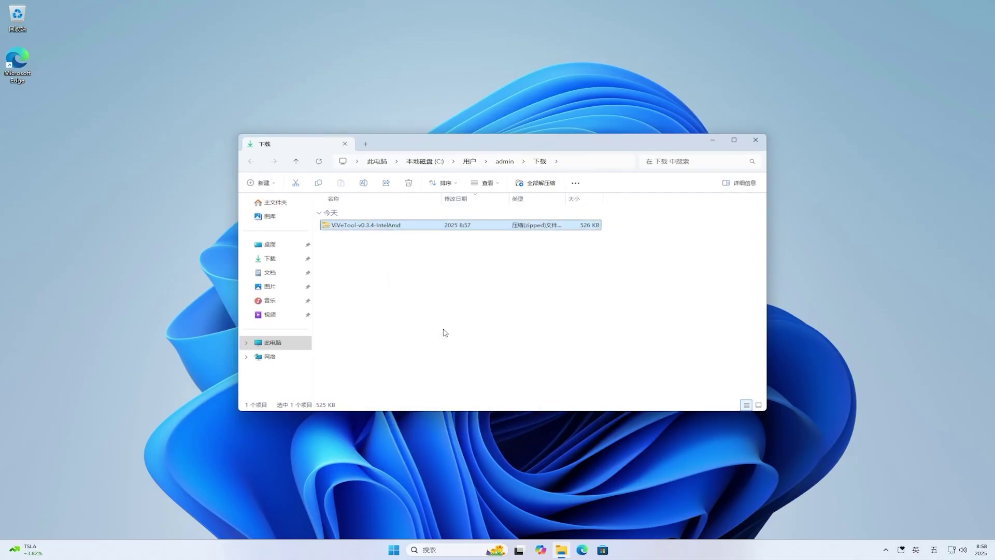
left_click(572, 368)
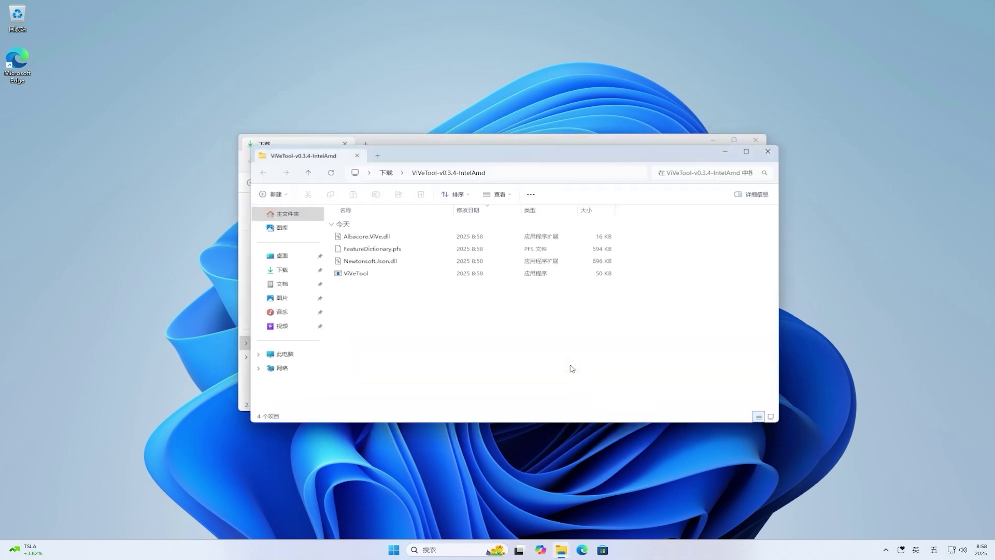
Copy the extracted ViVeTool folder's path from the address bar and close both Explorer windows.
left_click(585, 172)
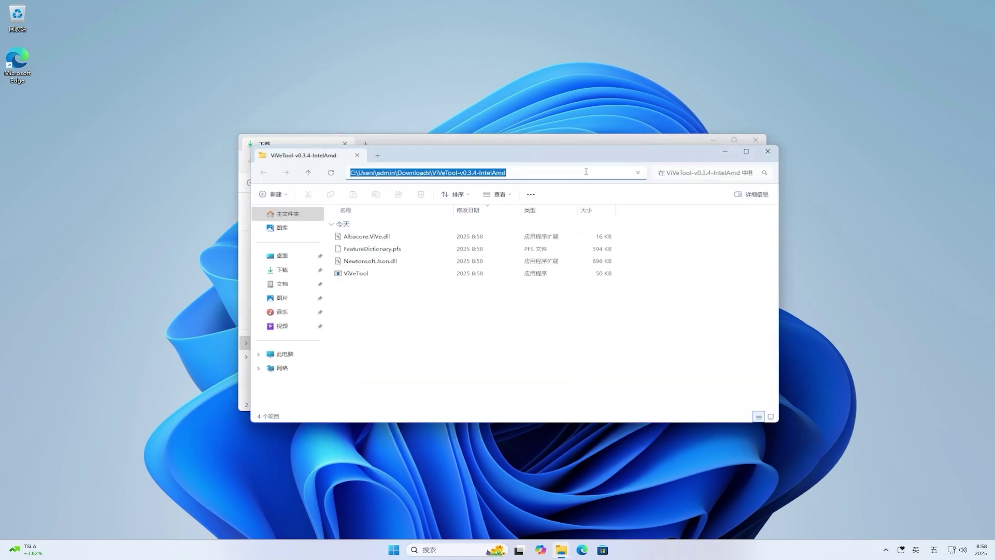
right_click(586, 172)
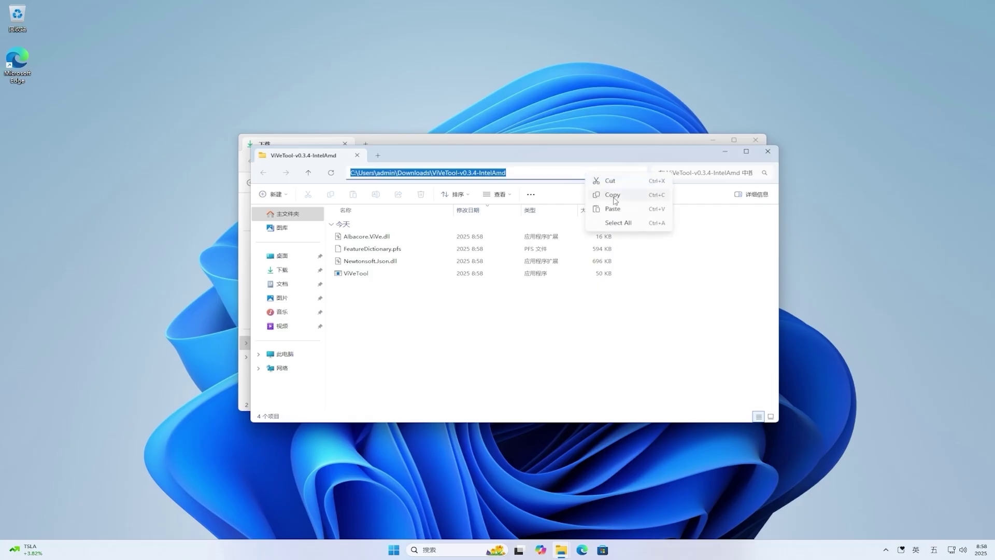
left_click(614, 197)
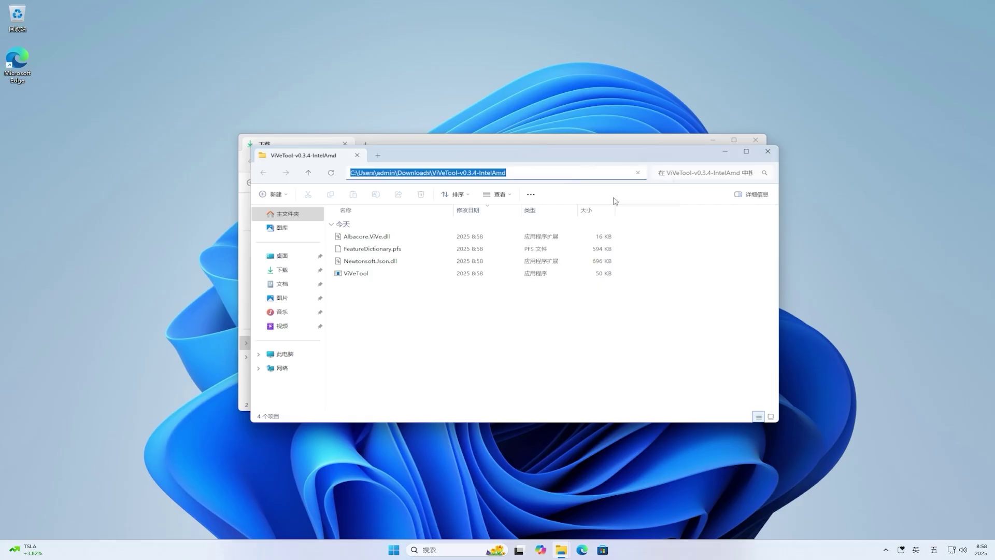
left_click(767, 151)
left_click(756, 141)
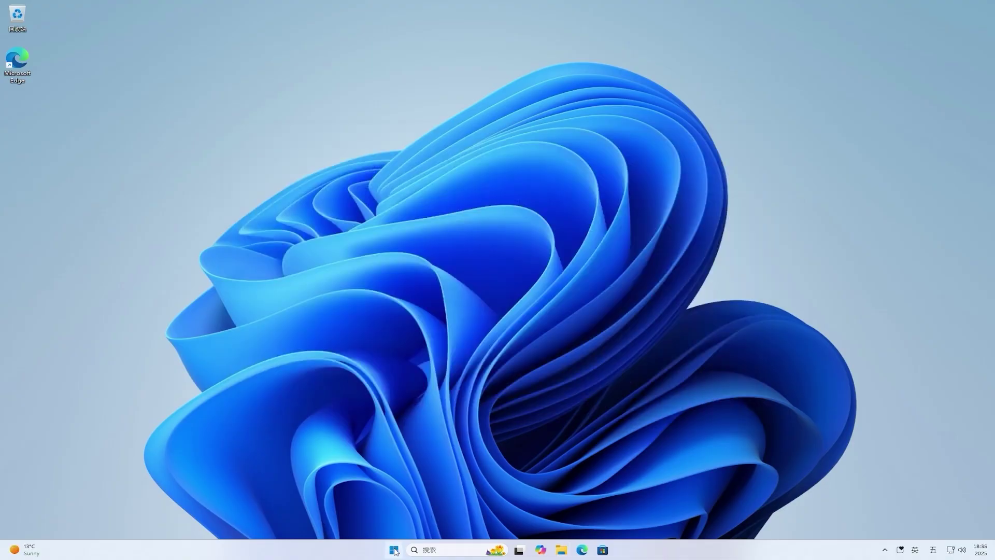
Search Start for cmd and launch Command Prompt as administrator, approving the UAC prompt.
left_click(394, 550)
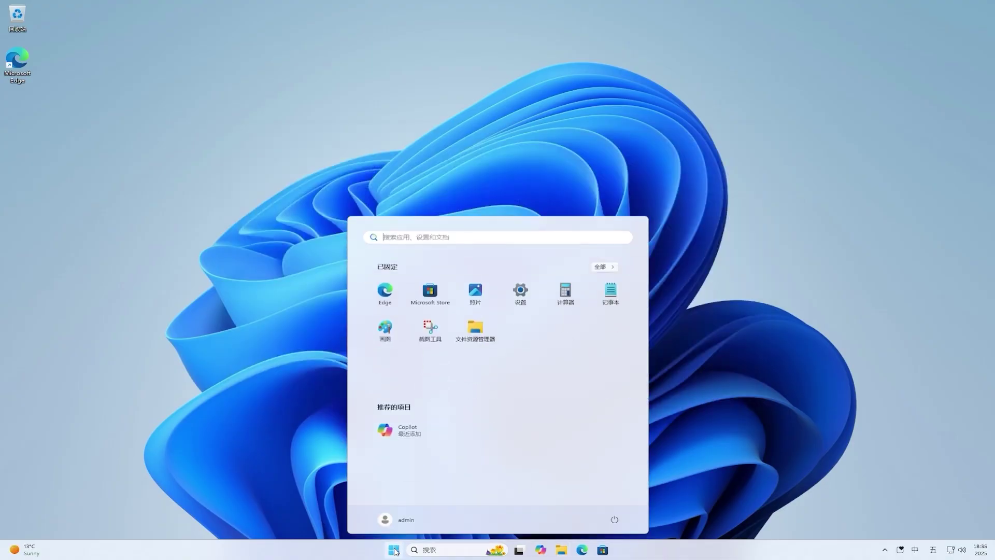
left_click(581, 236)
key("shift")
type("cmd")
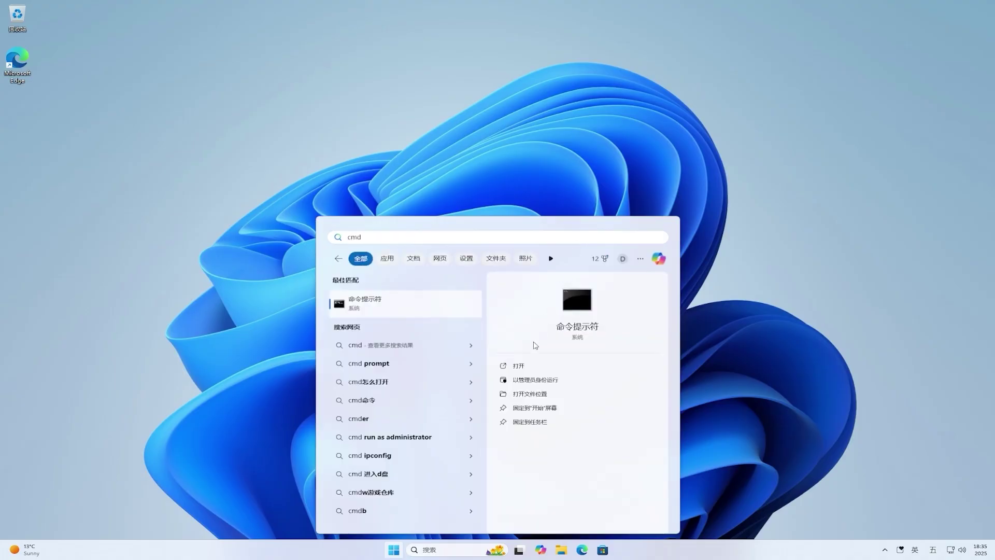
left_click(525, 379)
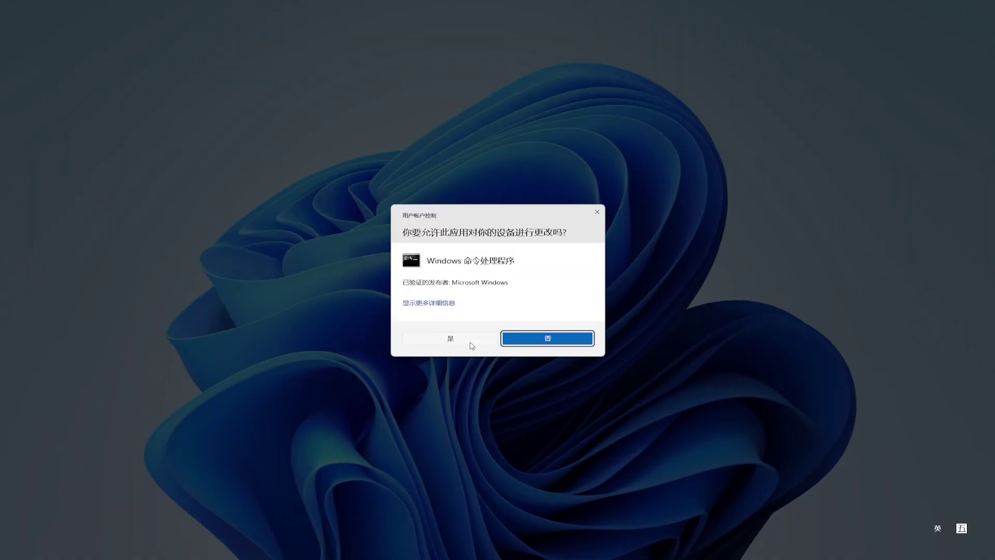
left_click(471, 343)
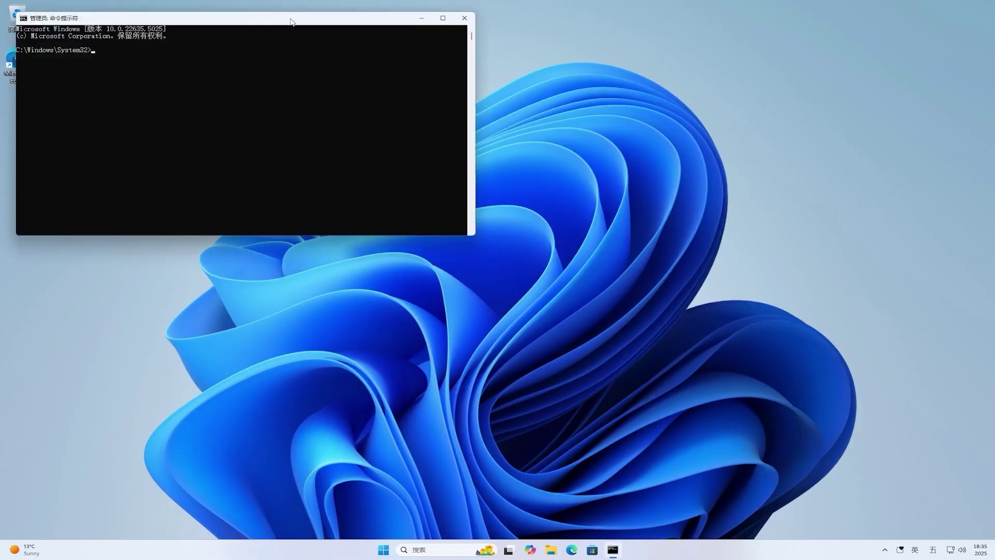
Switch to the pasted ViVeTool folder and run vivetool /enable /id:50179255,53672489.
left_click_drag(291, 18, 527, 147)
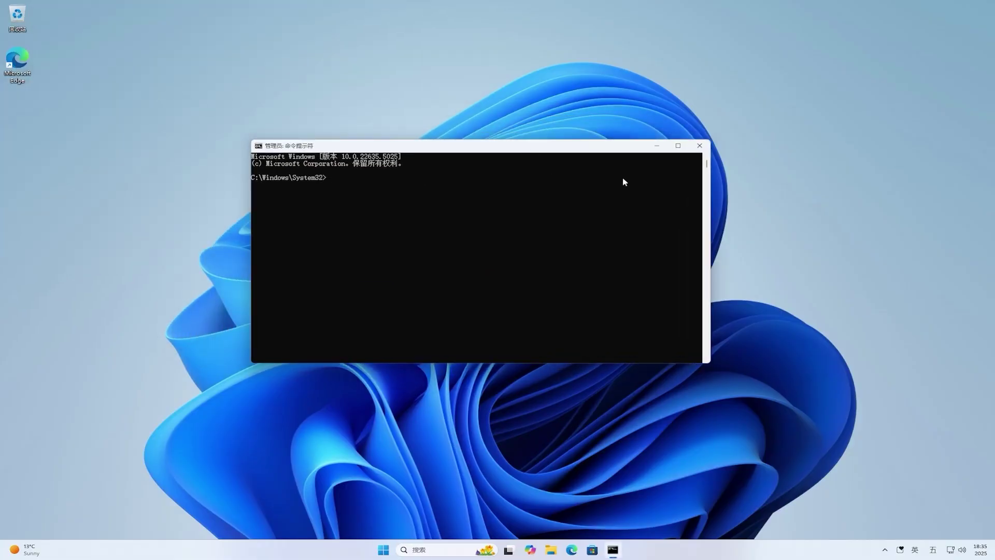
key("ctrl+v")
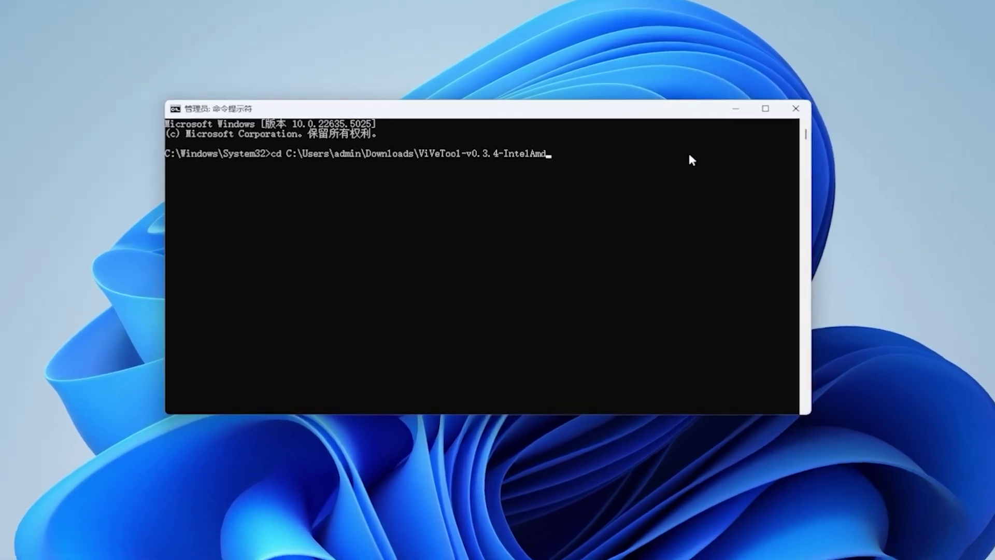
key("Return")
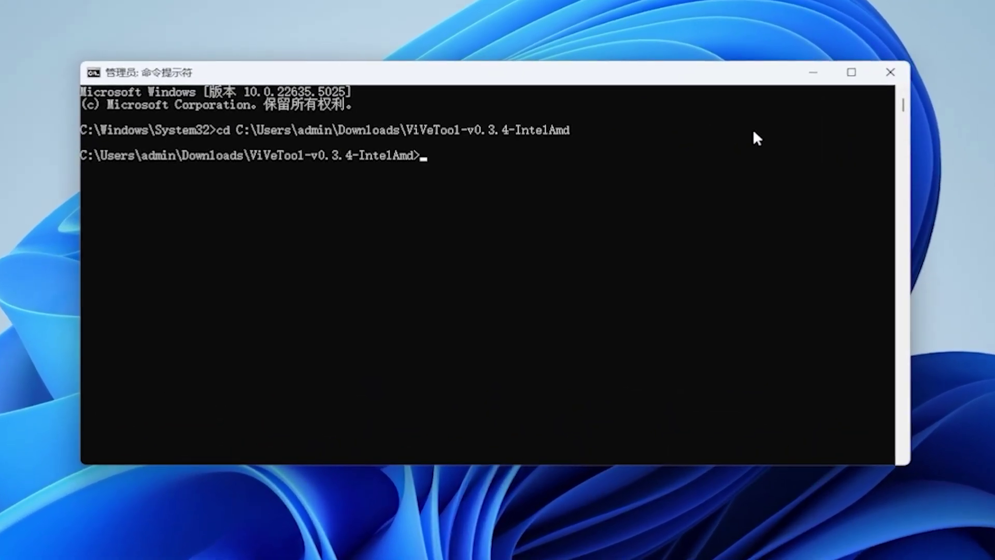
type("vivetool /ena")
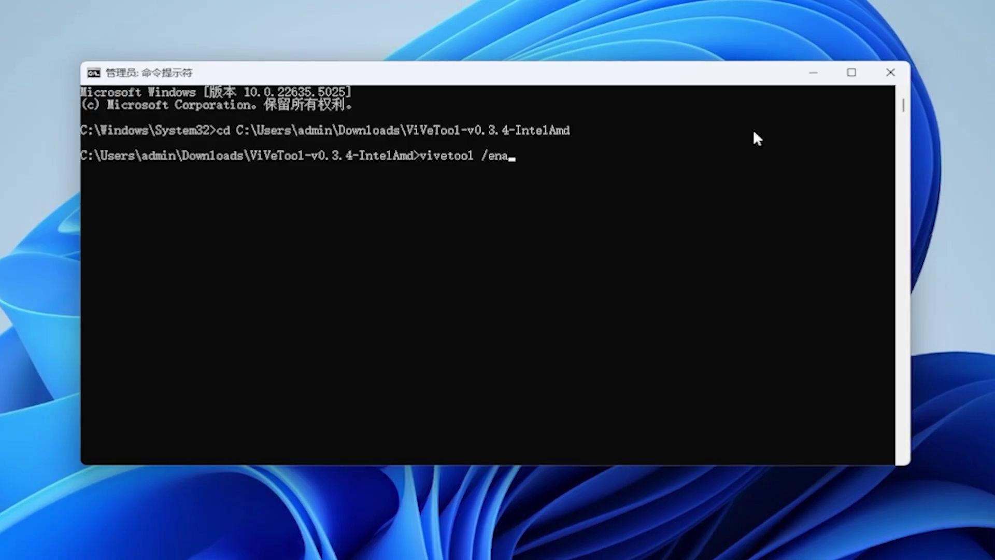
type("ble /id:")
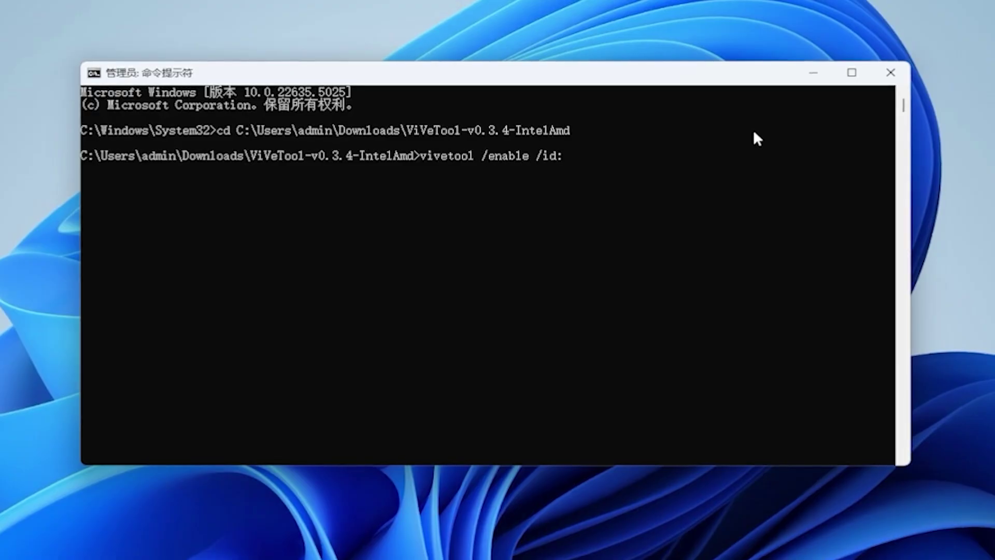
type("5")
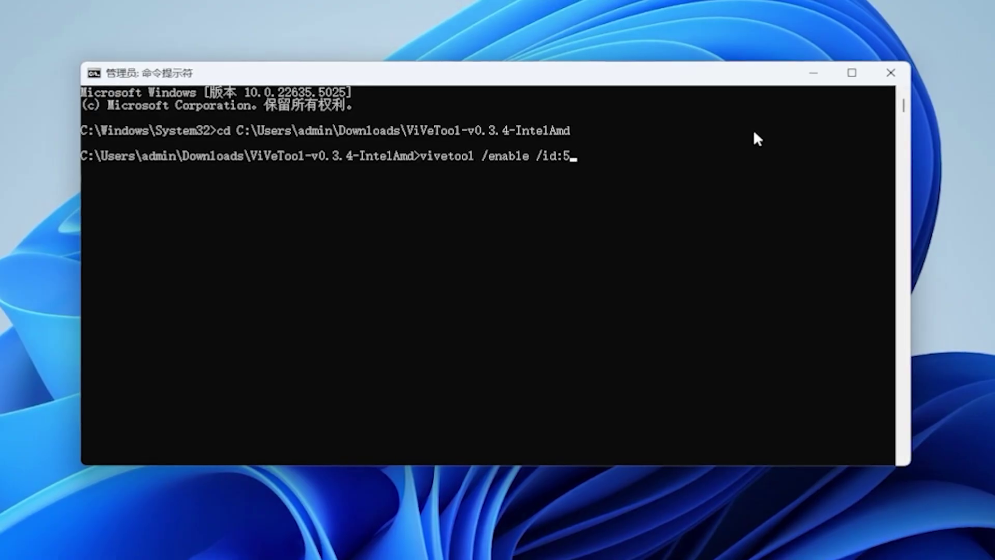
type("0179255,")
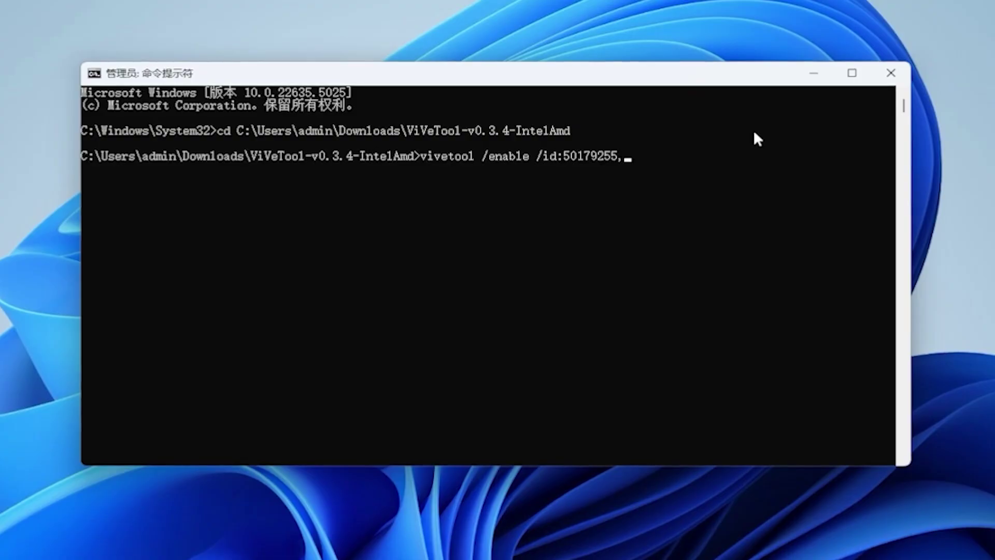
type("53672489")
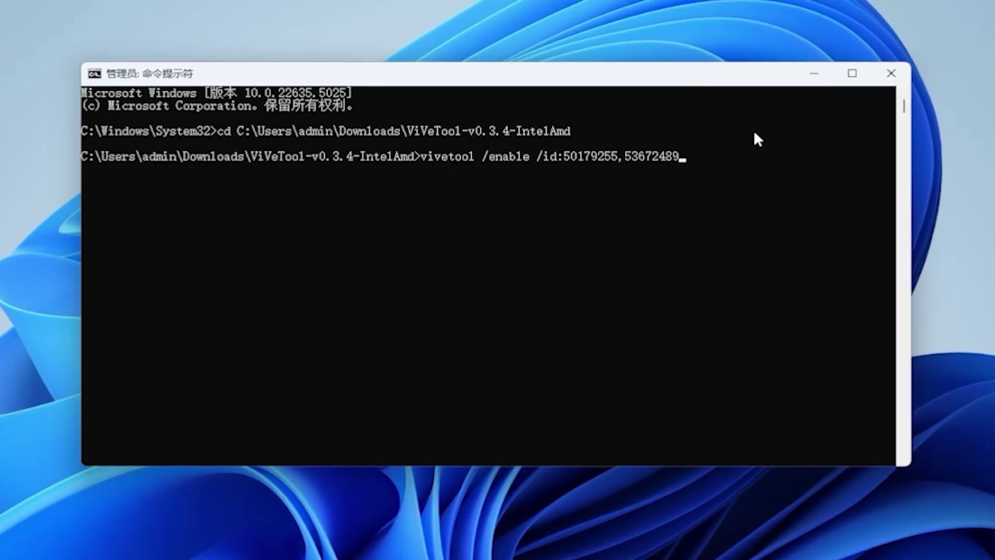
key("Return")
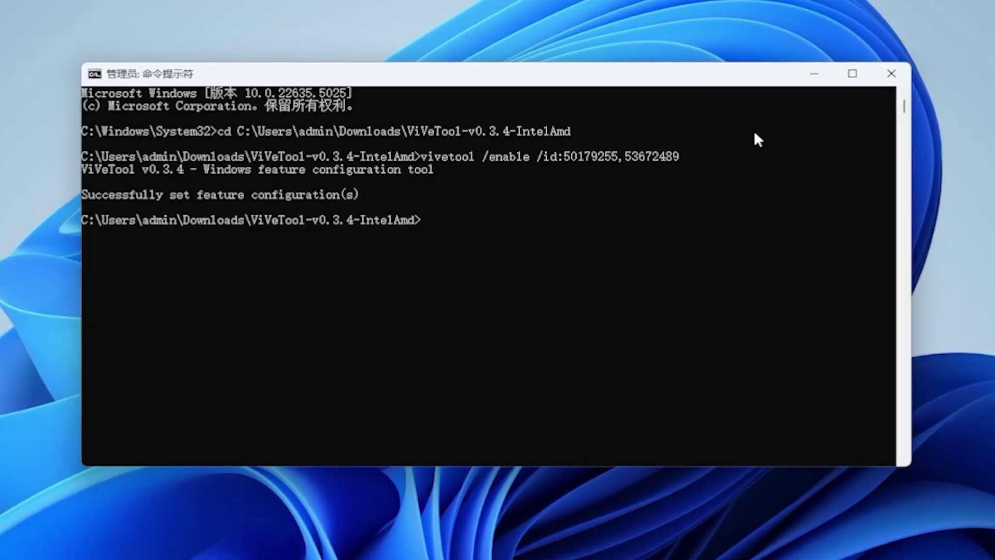
Run vivetool /enable /id:47205210,49221331,48433719, fixing a mistyped digit in the second ID.
type("viv")
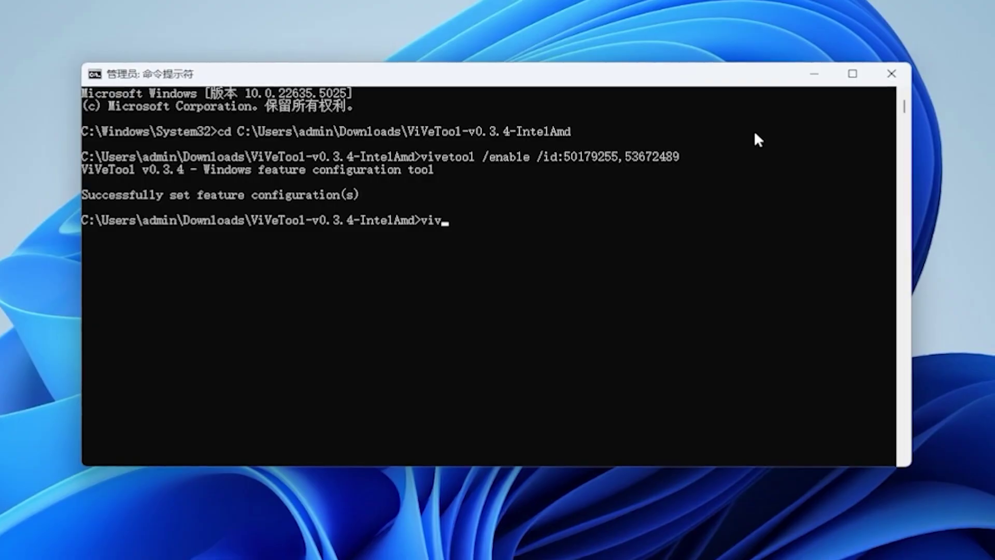
type("etool /enab")
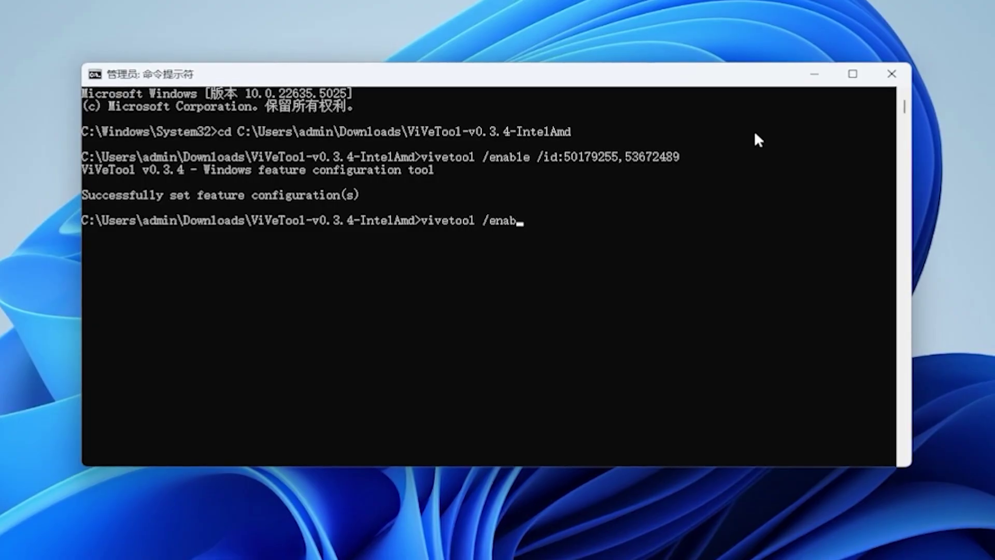
type("le /id:")
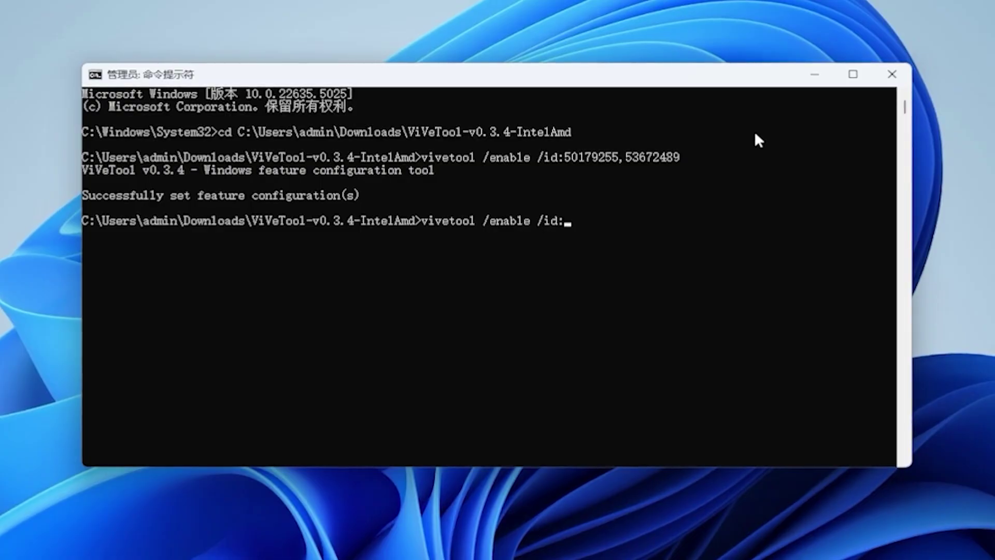
type("472052")
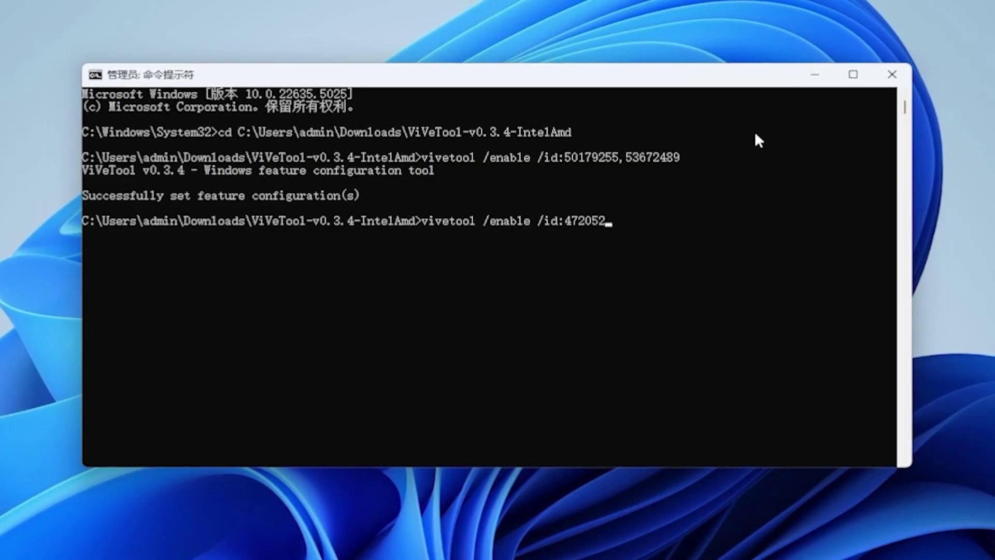
type("10,")
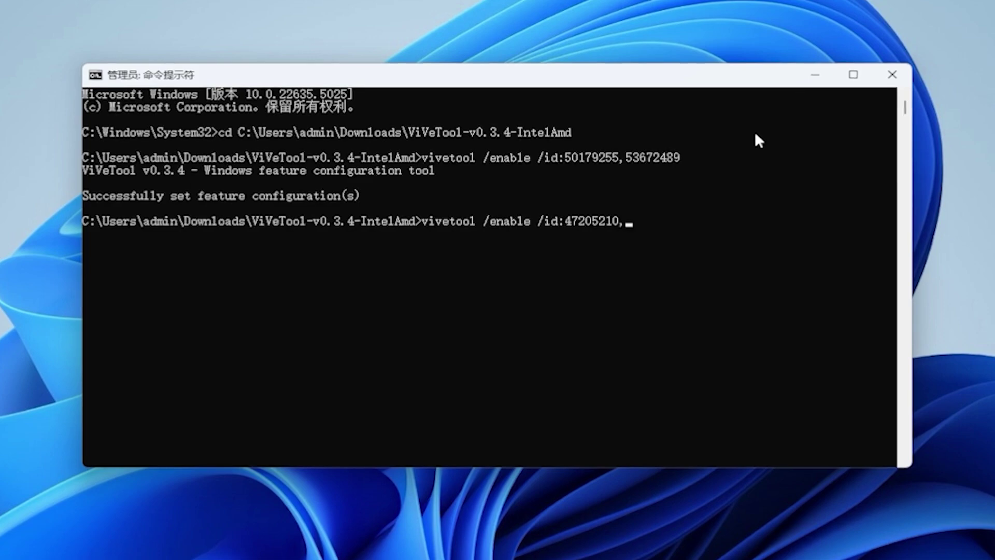
type("4922131")
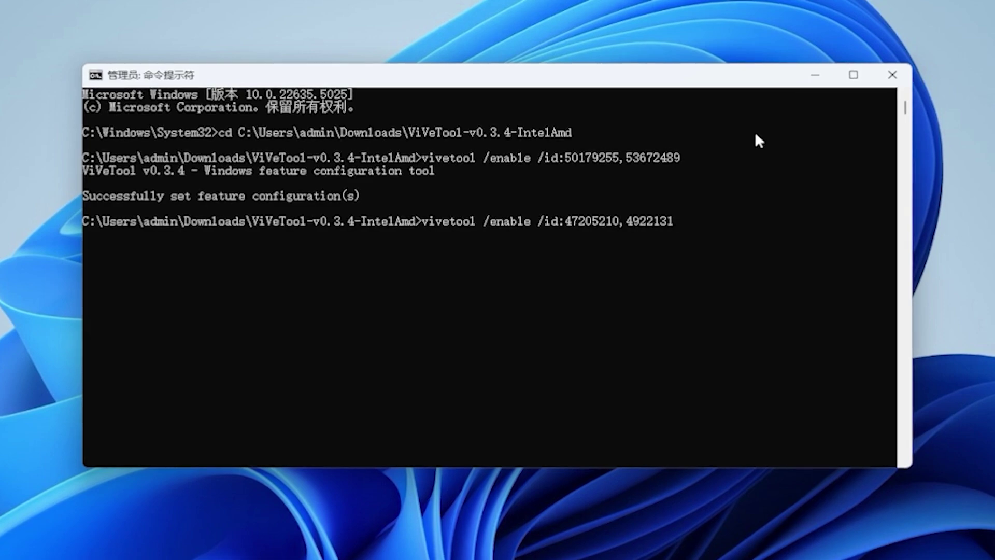
key("BackSpace")
type("31,")
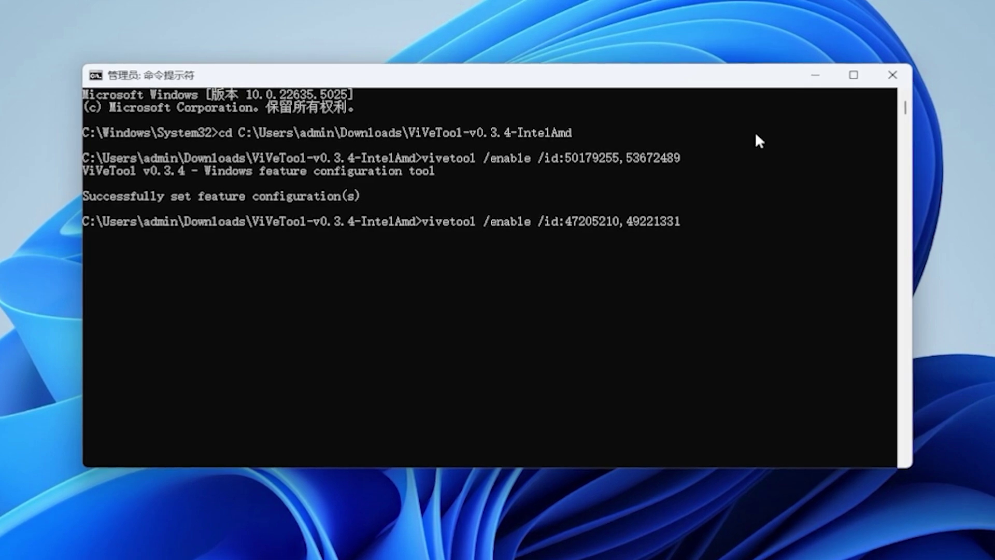
type("48433719")
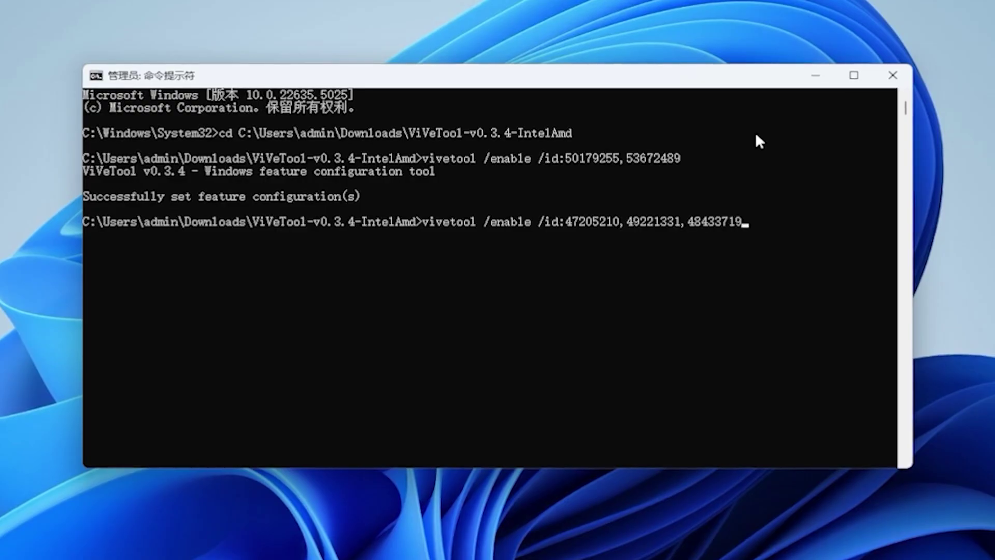
key("Return")
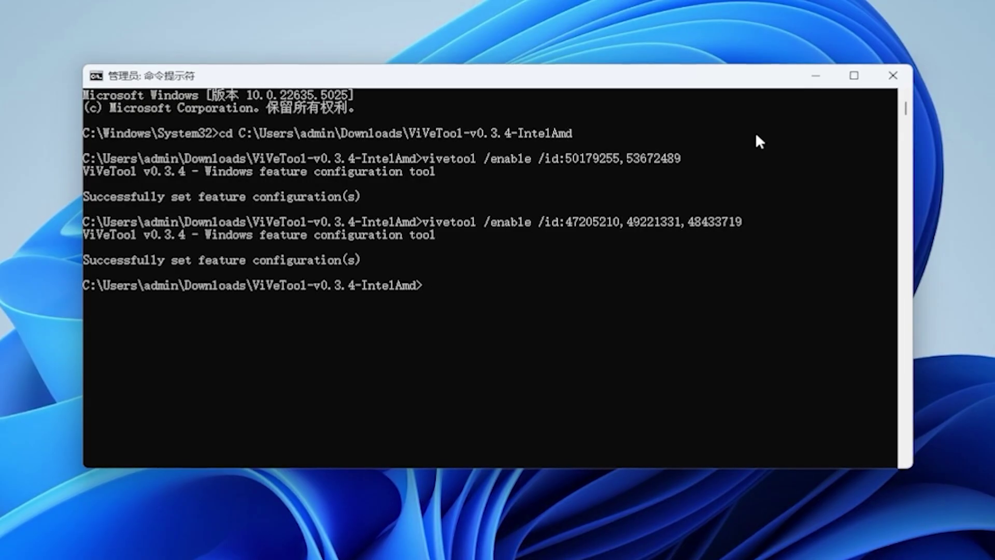
Run vivetool /enable /id:45624564,53397005,48433719, then start typing another vivetool /enable command.
type("vivetool /")
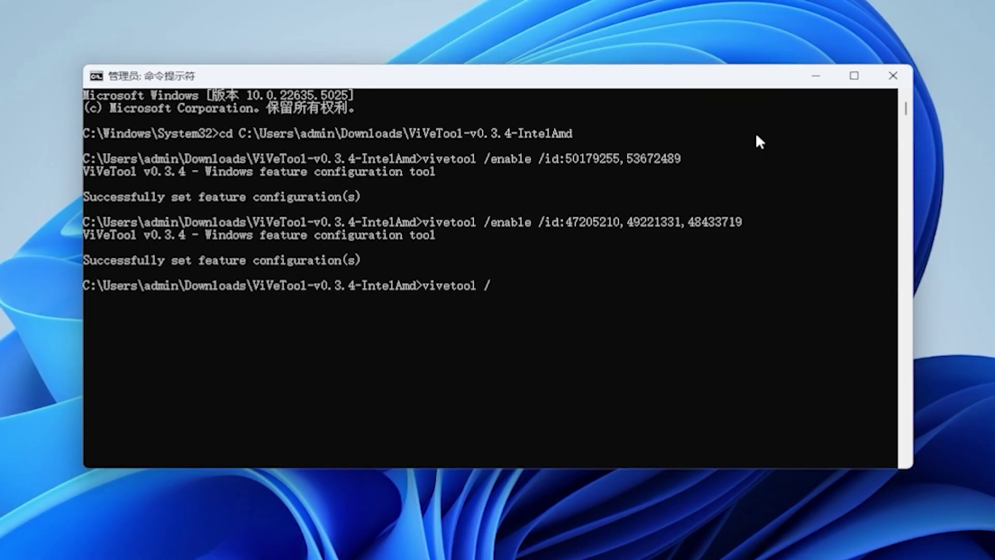
type("enable /id:")
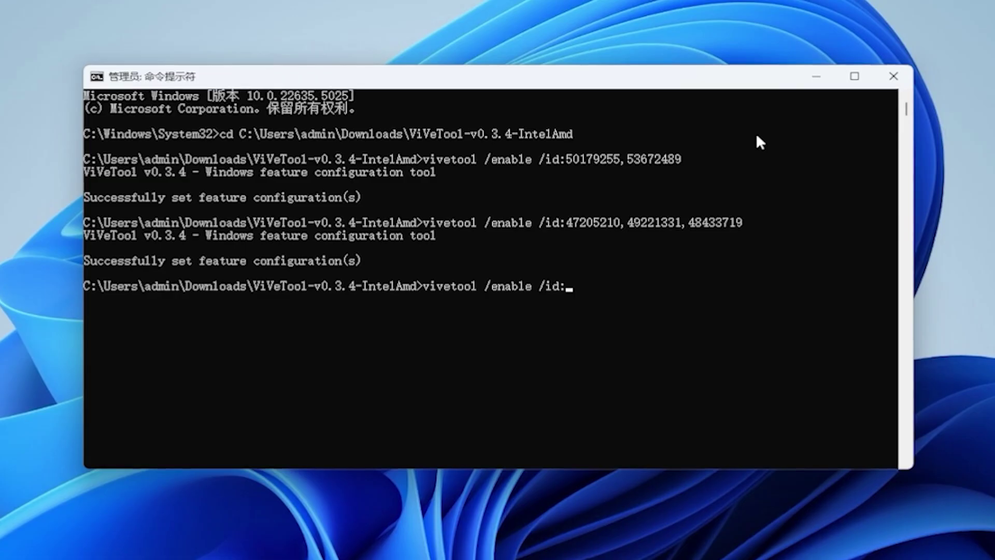
type("4")
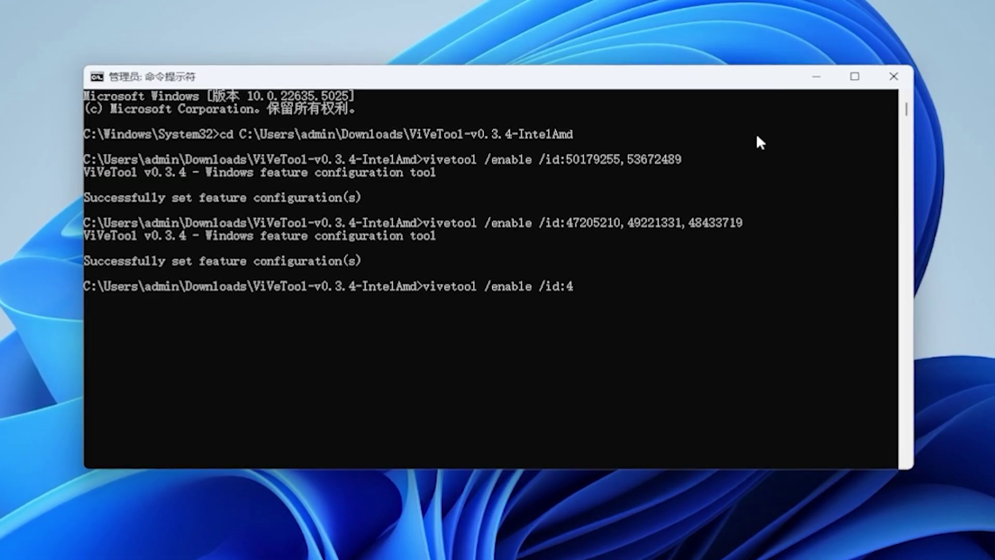
type("5624564")
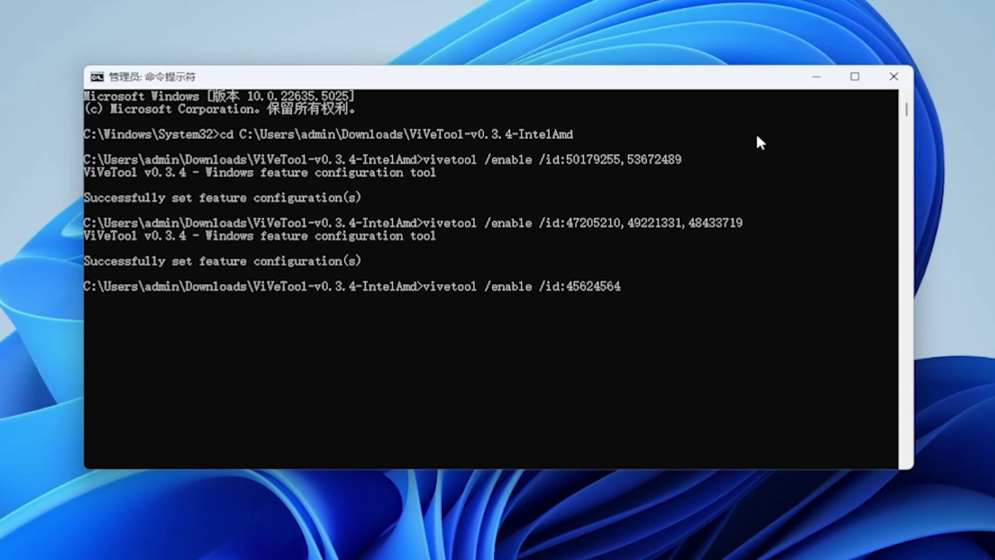
type(",5")
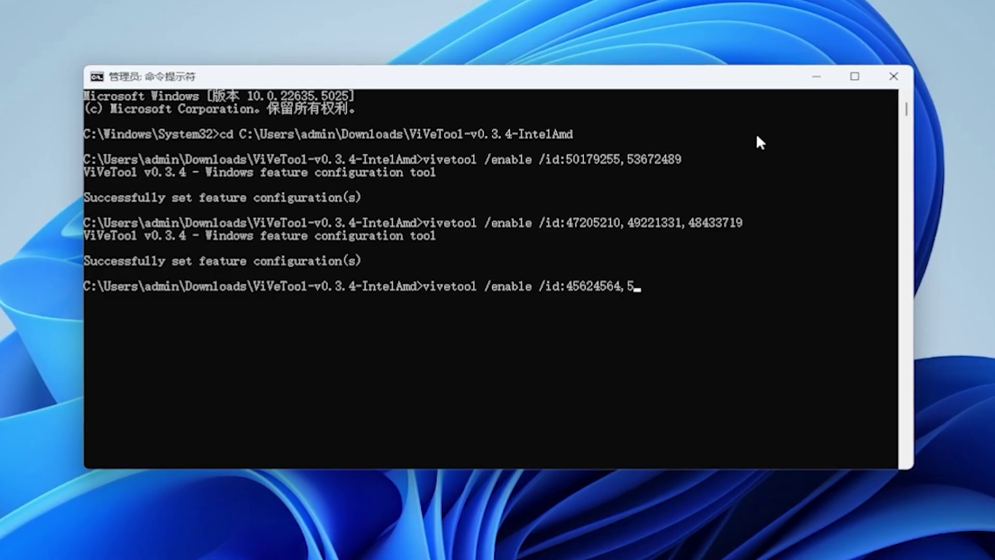
type("3397005,")
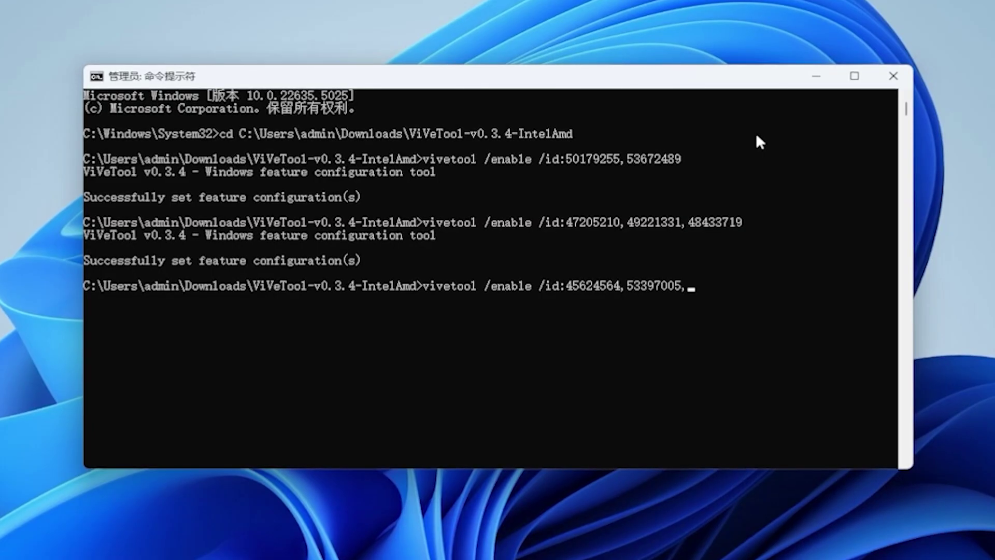
type("4843371")
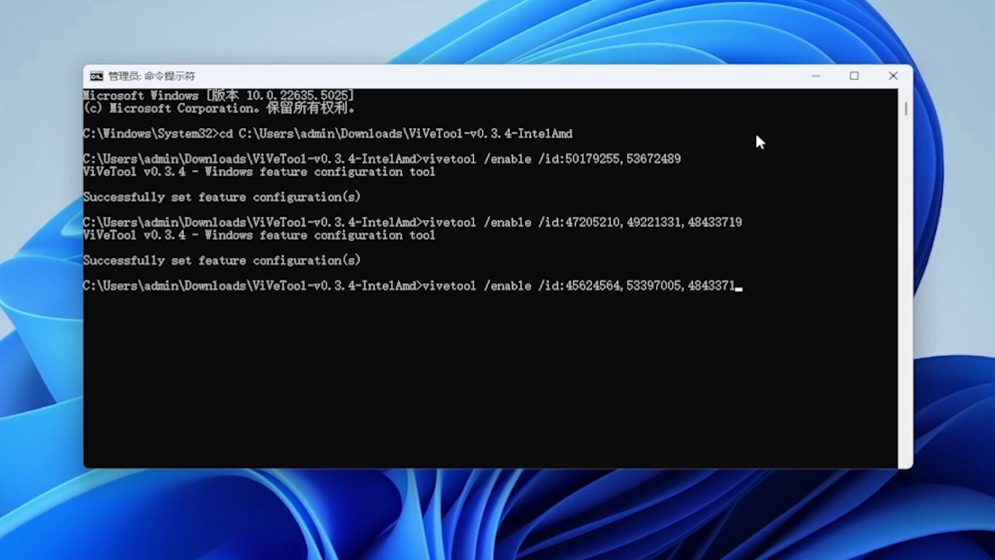
type("9")
key("Return")
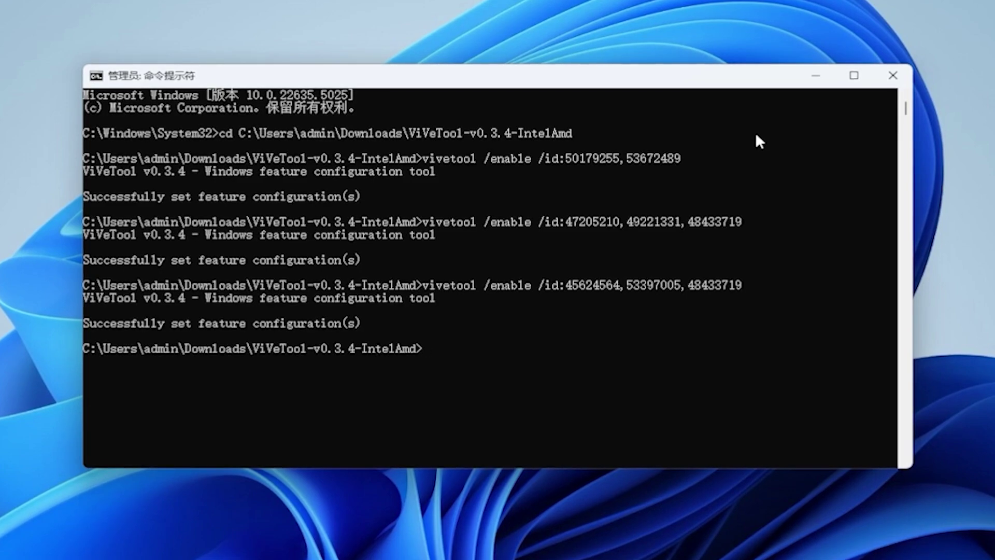
type("viv")
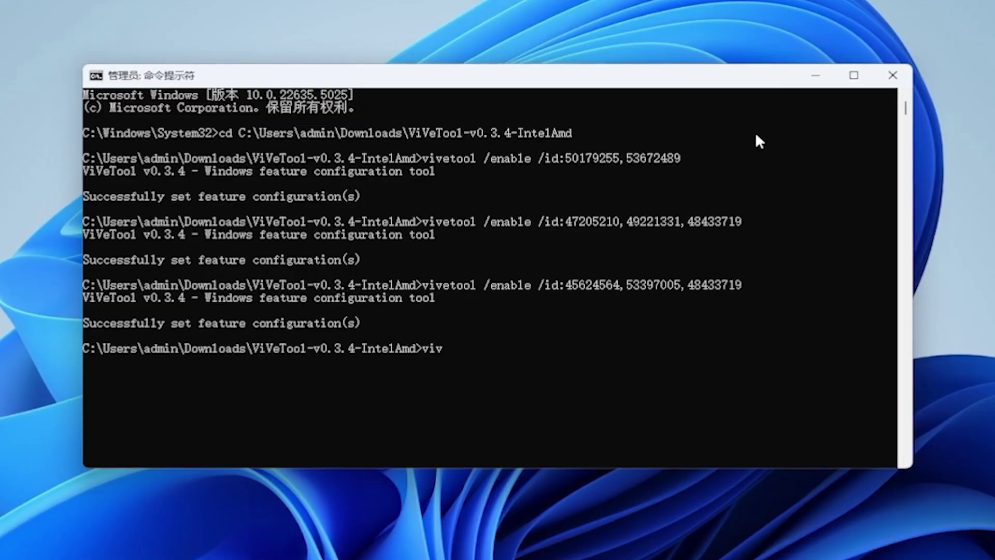
type("etool /")
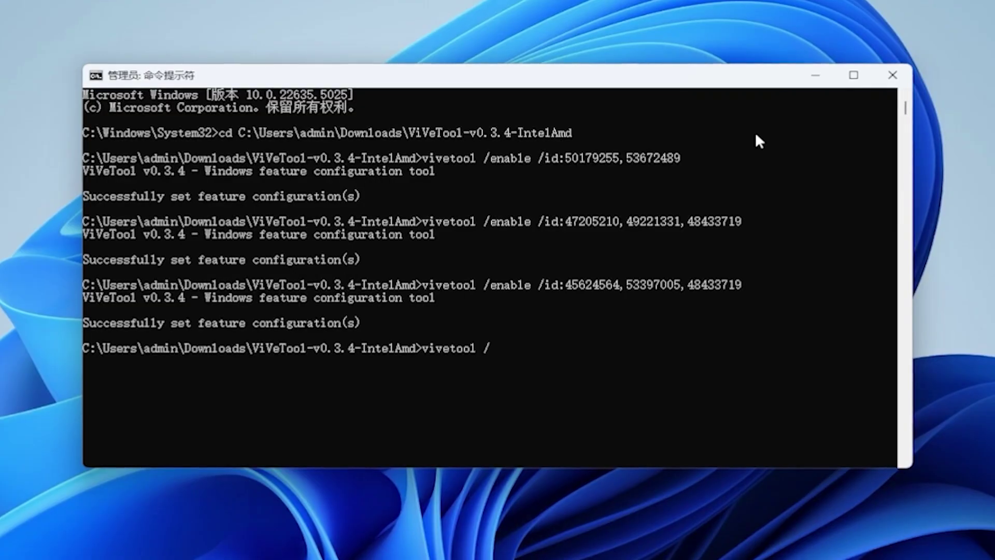
type("enable /id")
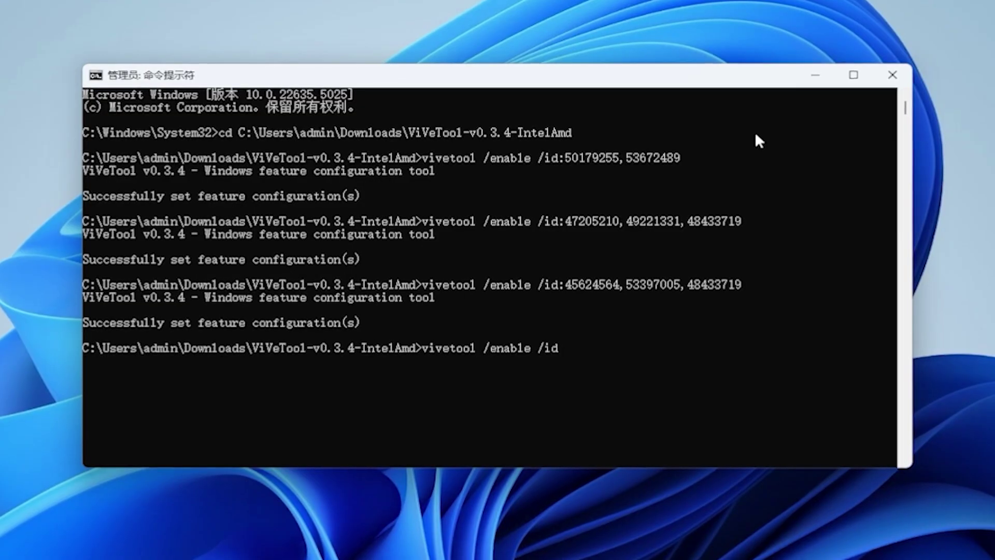